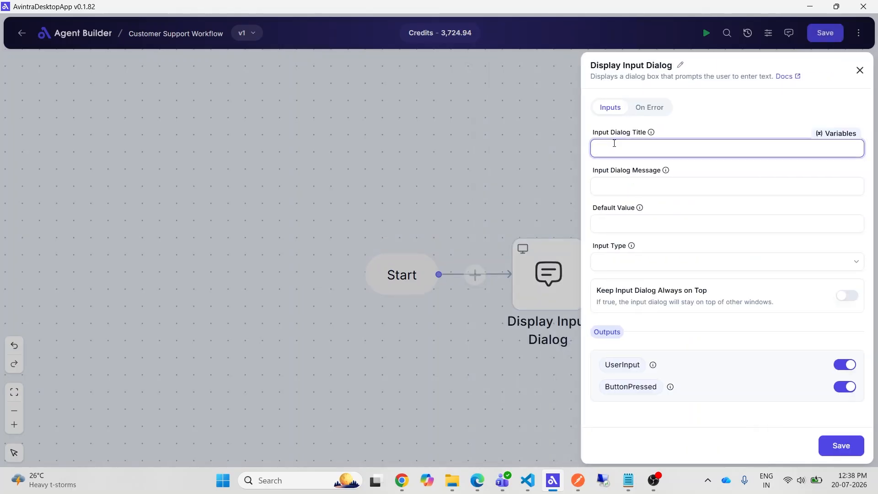
- Rename the node Display Customer Message and set its dialog title to "Customer message input" and dialog message to "Type here"
drag(671, 64, 624, 65)
text(Customer Message)
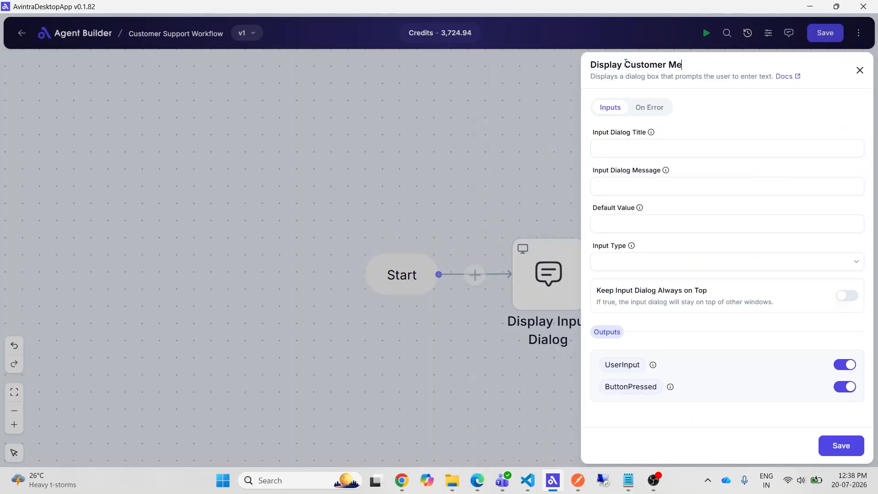
click(653, 151)
text(Customer message input)
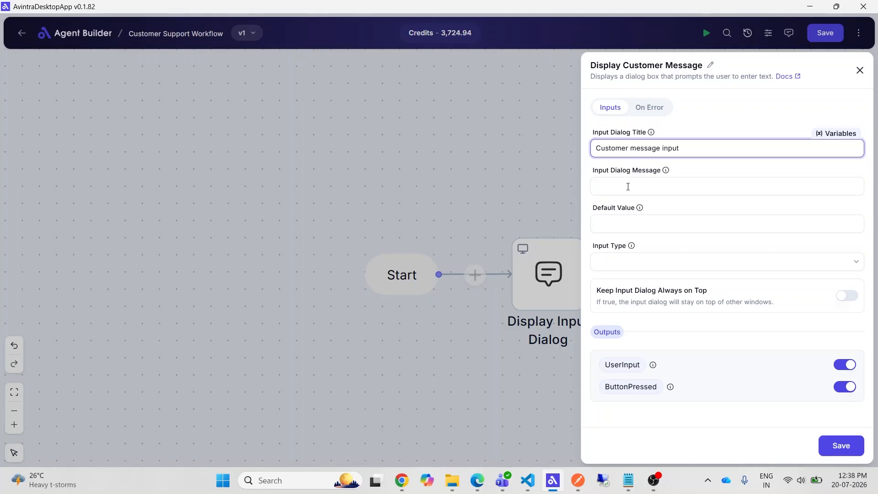
click(627, 186)
text(Type here)
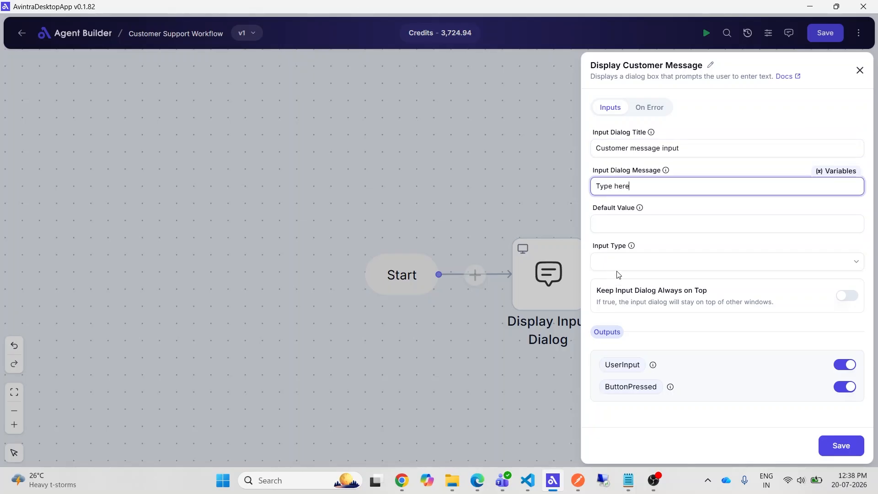
- Set the input type to Text, rename the UserInput output to customer_message, and save the node
click(618, 275)
click(630, 292)
click(623, 364)
text(customer_message)
click(647, 428)
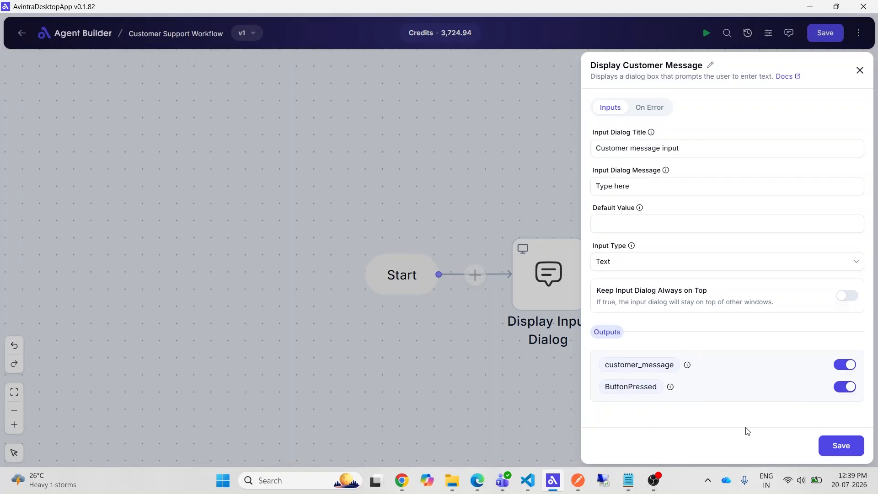
click(840, 445)
- Run the workflow and submit a short greeting with the customer's name in the message dialog
click(706, 39)
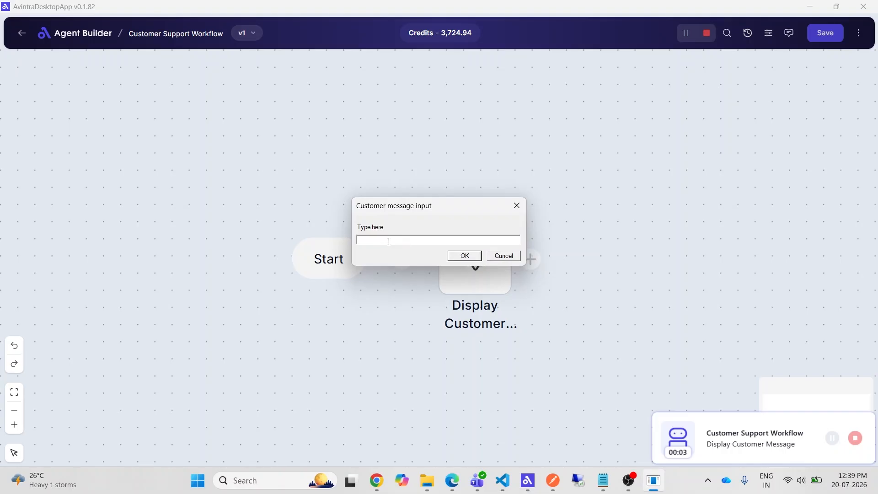
text(Hi, I am John)
key(Return)
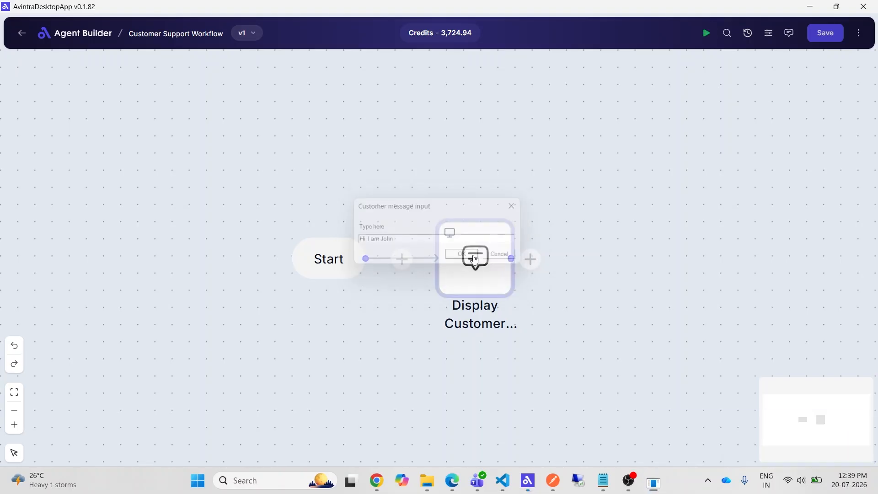
- Examine the dialog node's captured output in the workflow's execution log, and close the log
click(857, 35)
click(794, 74)
click(585, 269)
drag(375, 300, 423, 301)
click(560, 373)
click(182, 67)
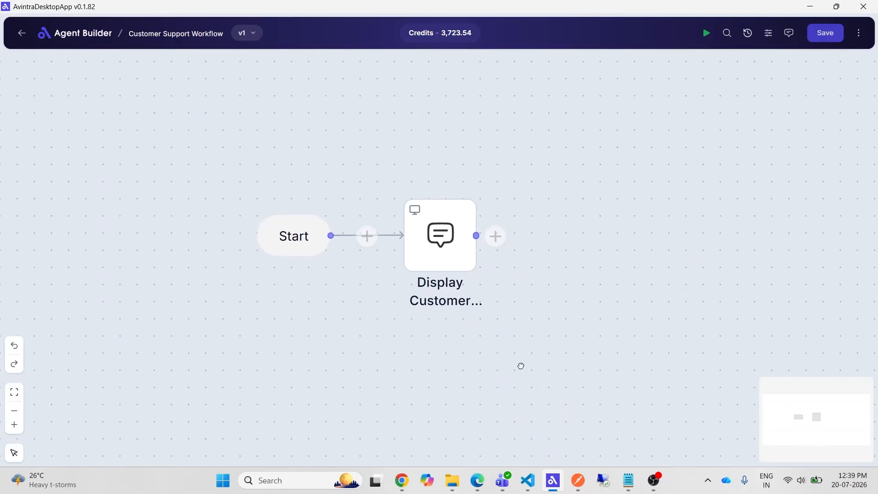
- Return to the agents list and create an Automation Agent named Customer Information Extraction Agent
click(21, 37)
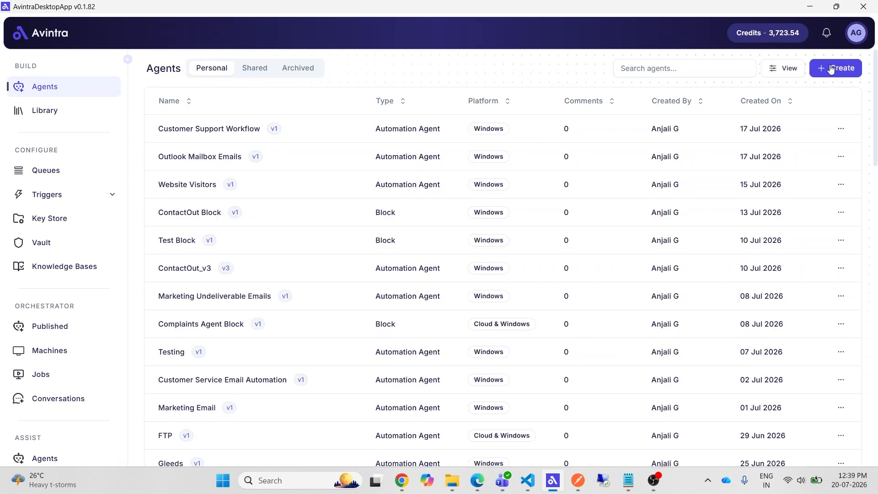
click(831, 69)
click(678, 81)
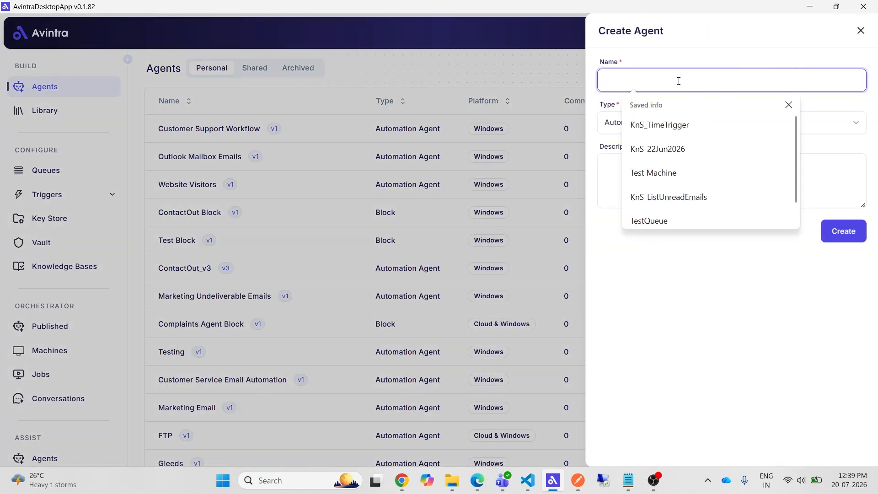
text(Cu)
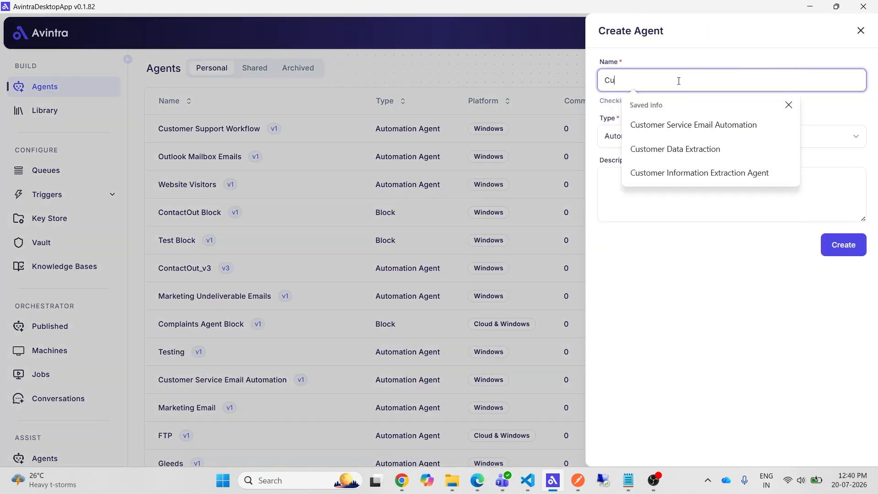
click(684, 173)
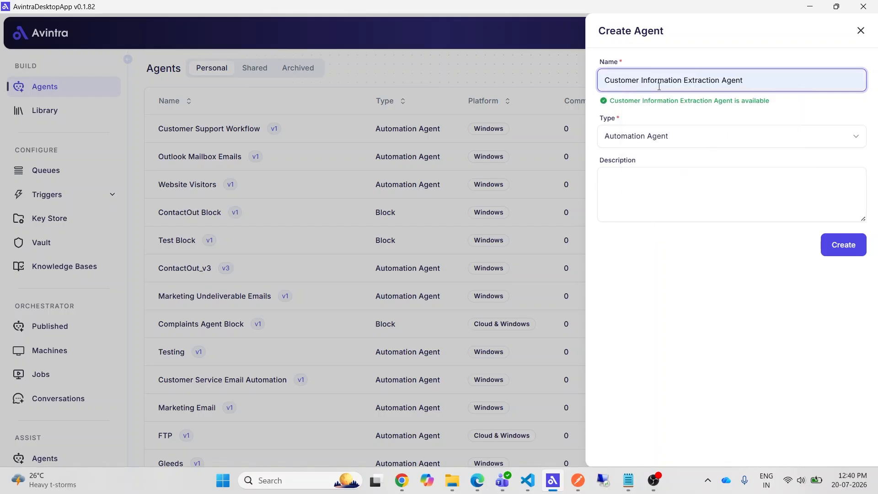
click(668, 142)
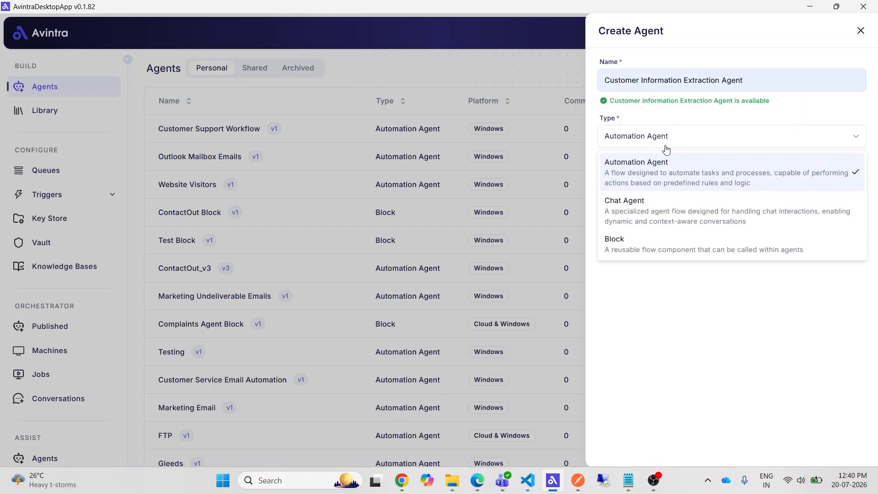
click(682, 171)
click(838, 244)
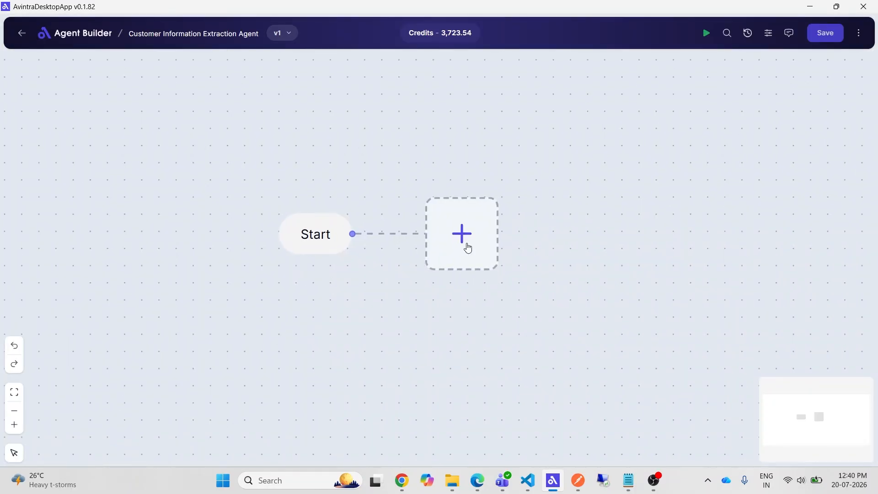
- Add an AI model node after Start and rename it Data Extraction Model
click(467, 247)
click(521, 257)
drag(478, 65, 444, 72)
text(Data Extraction Model)
- Paste the customer information extraction instructions with the JSON output format into the node's prompt
click(515, 180)
click(514, 180)
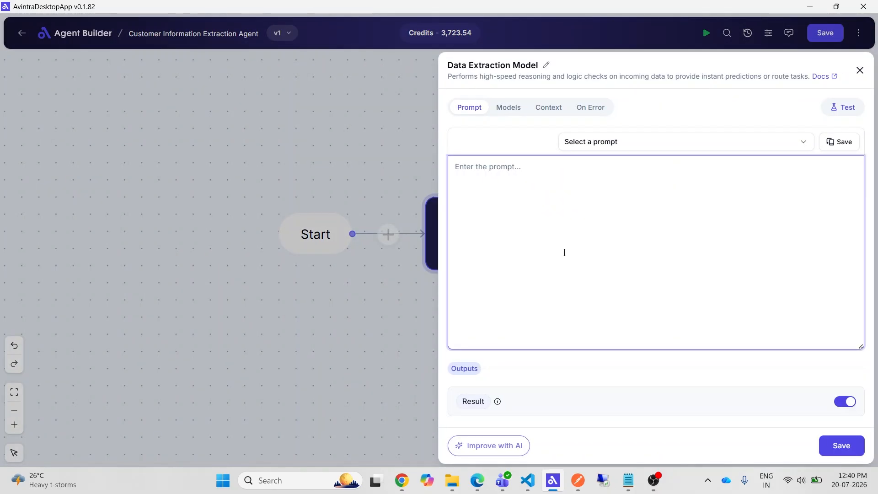
text(You are a Customer Information Extraction Agent.  Your task is to extract customer information from the customer's message and return ONLY a valid JSON object.  Extract the following fields: - customer_name - email - mobile_number - query  Rules: - Return only a valid JSON object. - If a field is not explicitly mentioned, set its value to null. - Do not infer, assume, or generate missing information. - Preserve the customer's name, mobile number, and email exactly as provided. - The "query" field should contain a concise summary of the customer's primary request, question, issue, or complaint. - If the customer has not mentioned a query, set it to null. - Do not include explanations, markdown, code fences, or any text outside the JSON object.  JSON Output format:  {   "customer_name": "",   "email": "",   "mobile_number": "",   "query": "" }  Customer Message: {{customer_message_input}})
scroll(606, 288, up, 4)
scroll(609, 293, down, 4)
- Replace the customer message at the end of the prompt with a sample greeting giving the customer's name and mobile number
drag(636, 339, 528, 339)
text(Hi )
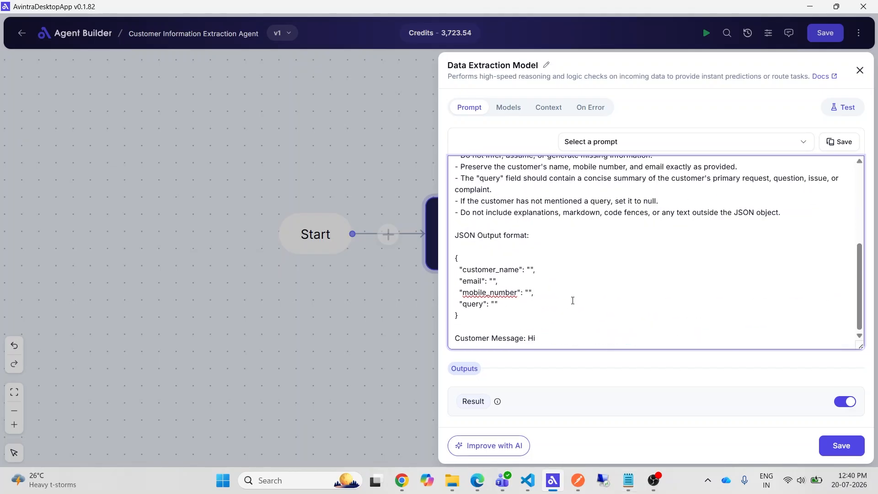
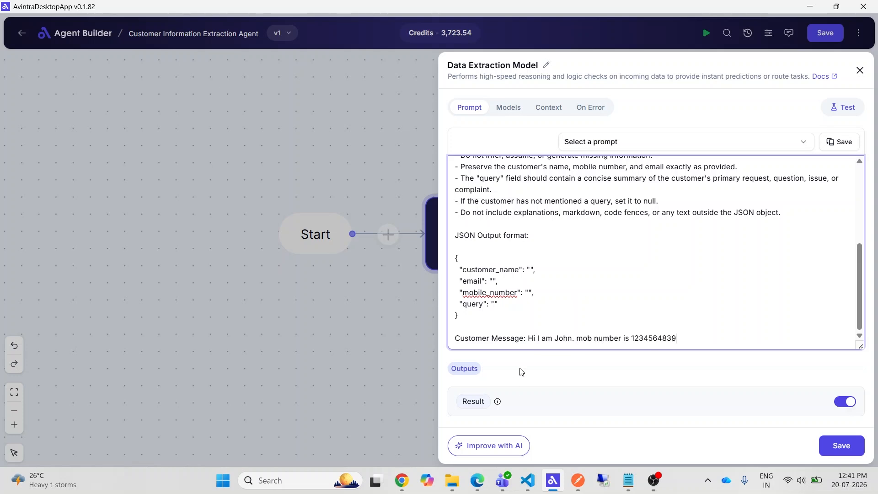
- Rename the node's output to AI_Result, check the model settings, and save the node
click(455, 405)
text(AI_)
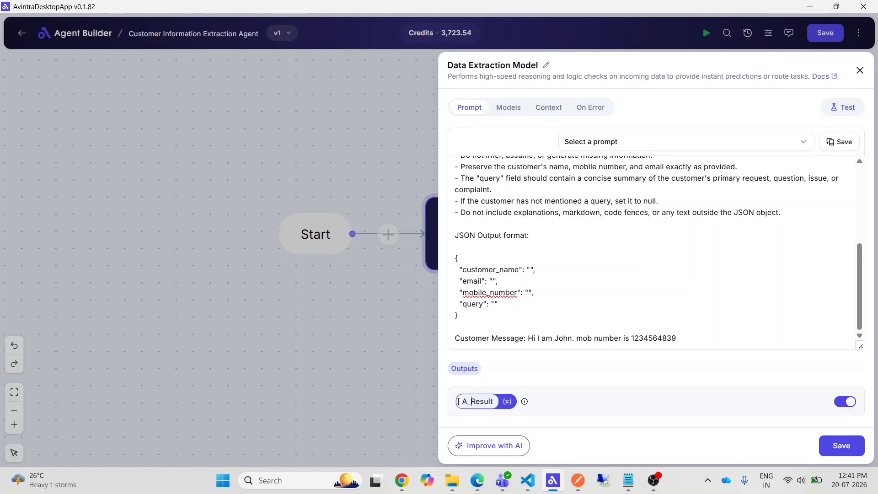
click(508, 107)
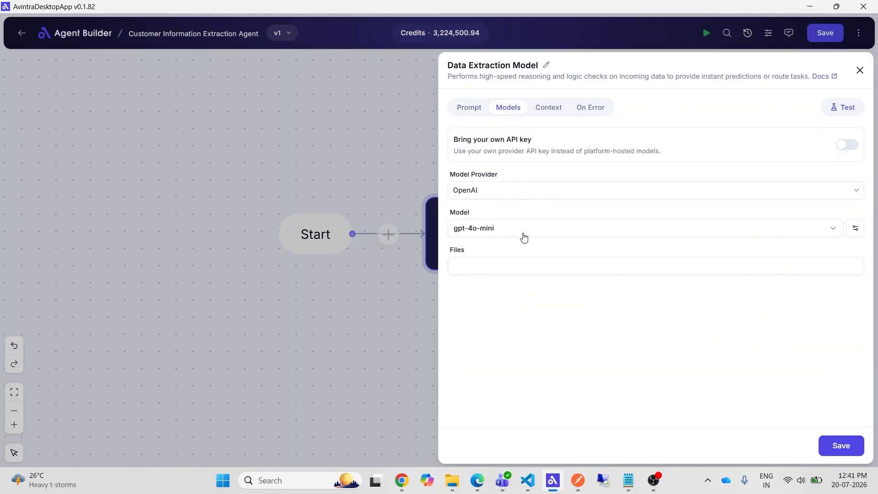
click(470, 107)
click(841, 446)
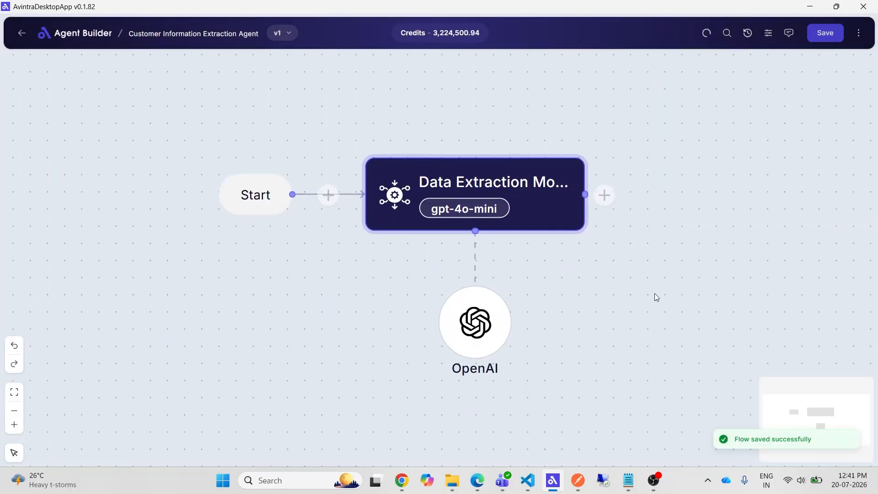
- Examine the extracted customer name and mobile number fields in the Data Extraction Model's execution log, and close the log
click(858, 33)
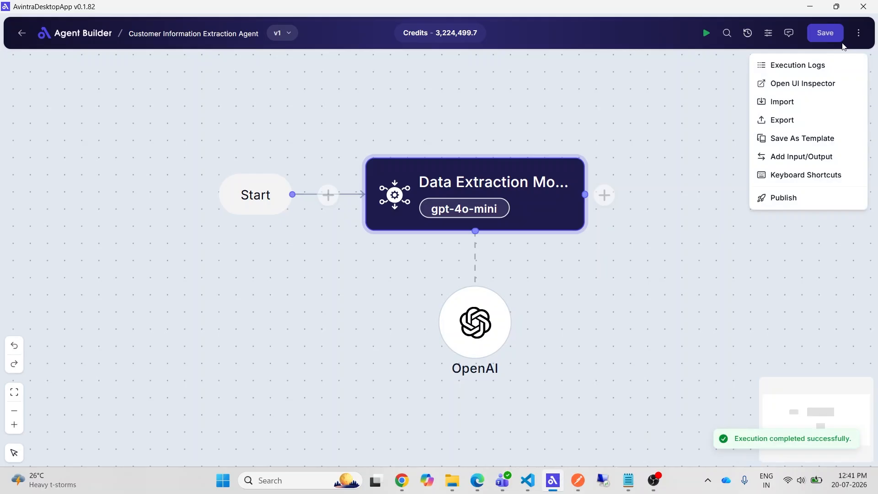
click(797, 64)
click(574, 200)
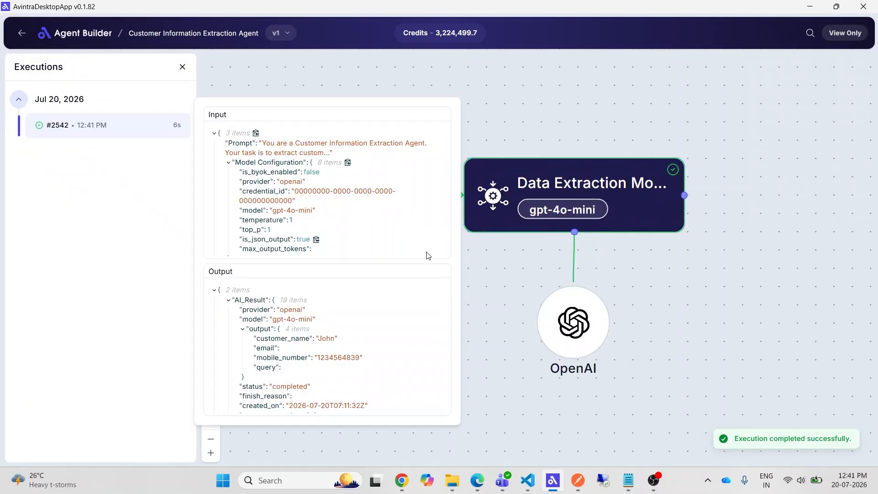
double_click(326, 338)
click(320, 360)
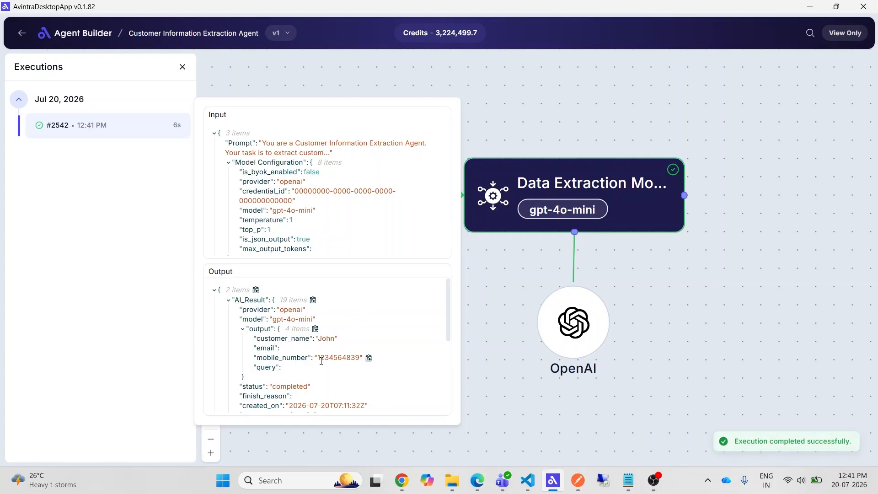
double_click(321, 359)
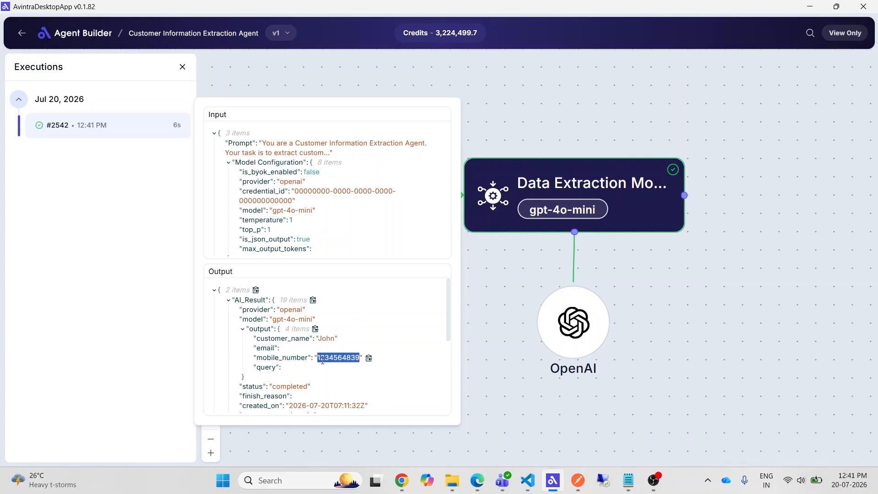
click(269, 357)
double_click(270, 357)
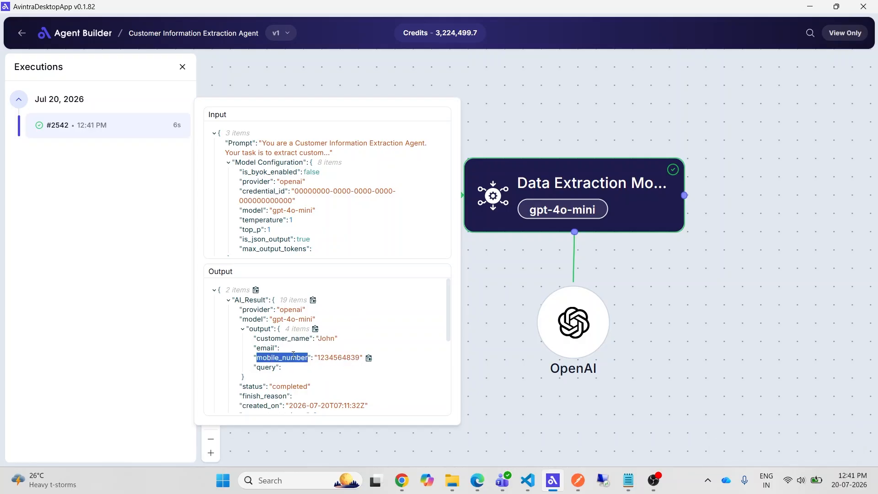
click(276, 339)
double_click(276, 339)
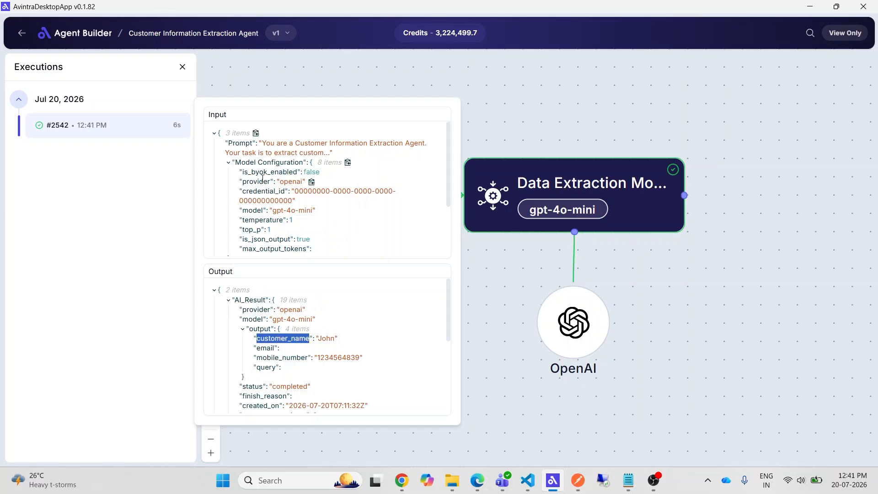
click(182, 67)
- Define an agent input named customer_message_input with the label "Customer message", leaving its default value empty
click(860, 40)
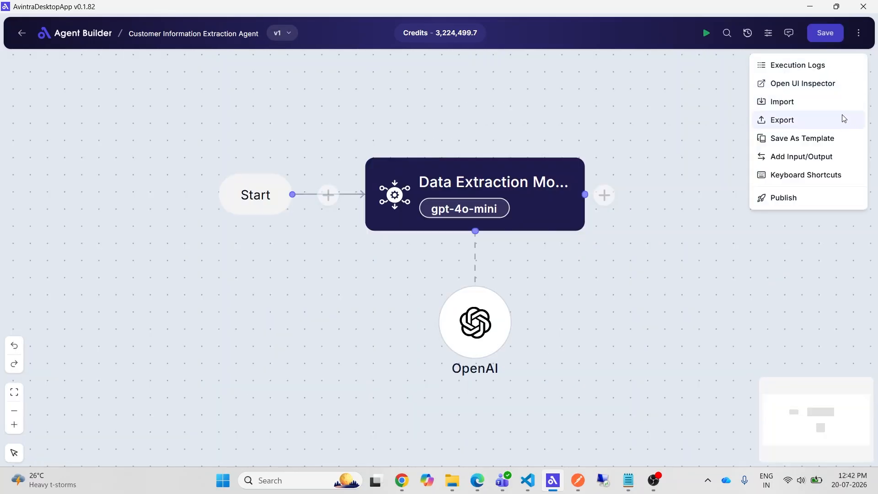
click(824, 158)
click(611, 135)
text(cu)
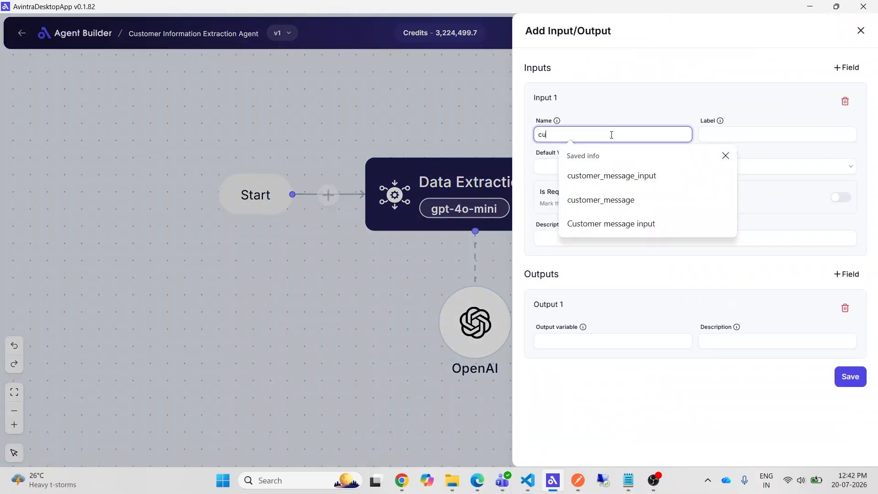
text(stomer_messa)
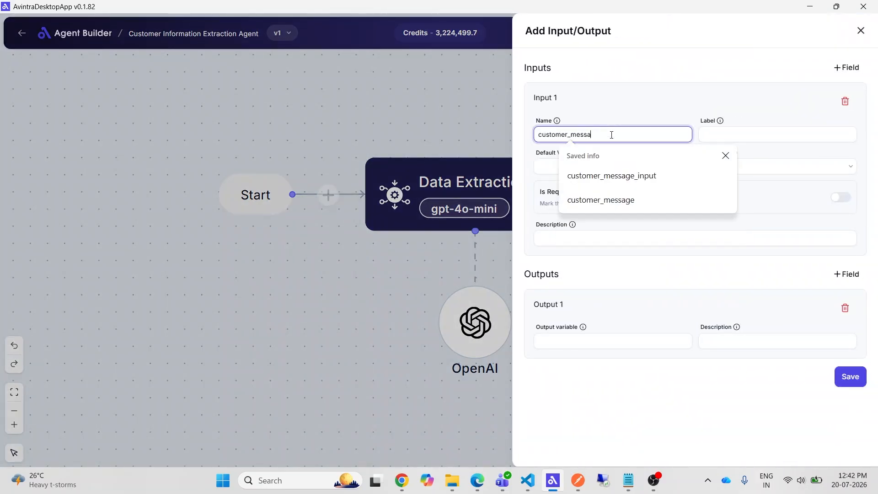
text(ge_input)
drag(626, 134, 521, 140)
click(634, 134)
click(741, 135)
text(Customer message)
click(629, 167)
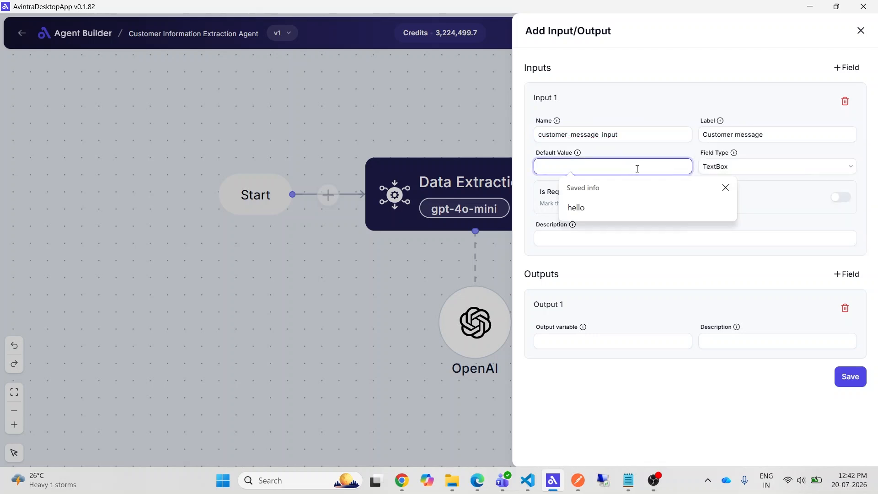
click(764, 220)
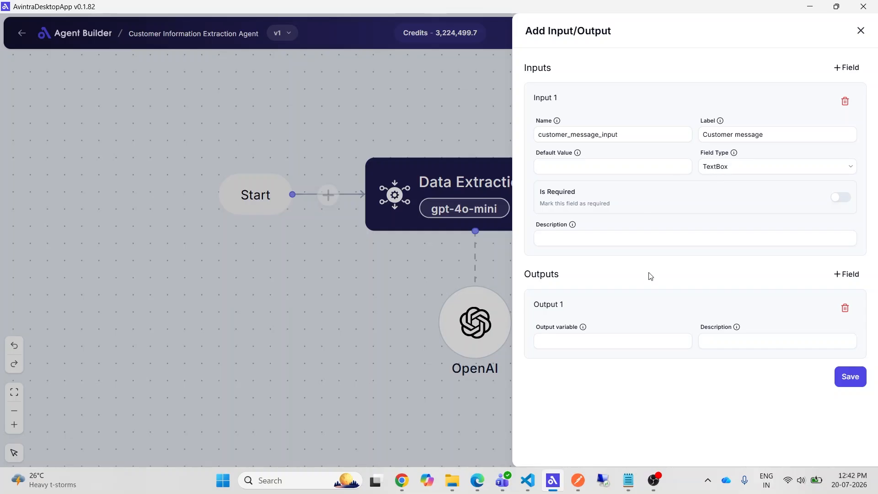
- Define AI_Result as the agent's output variable with an LLM description, and save the input/output settings
click(623, 341)
text(AI_R)
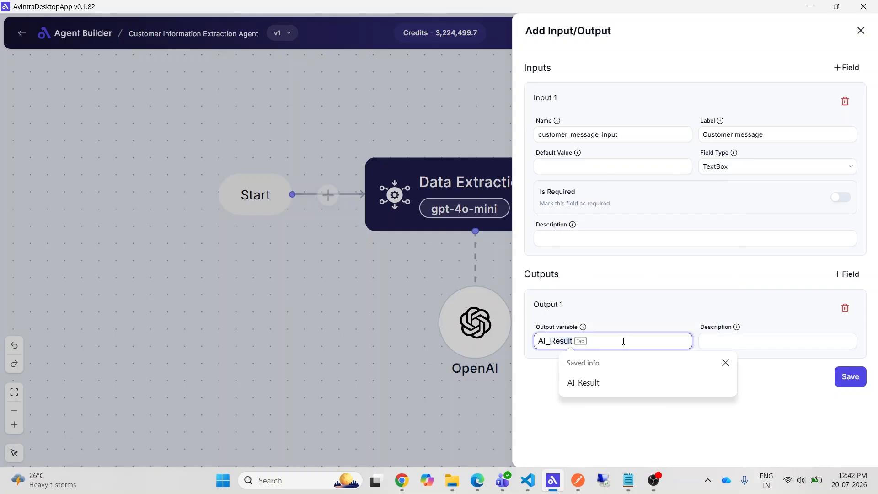
key(Tab)
click(609, 389)
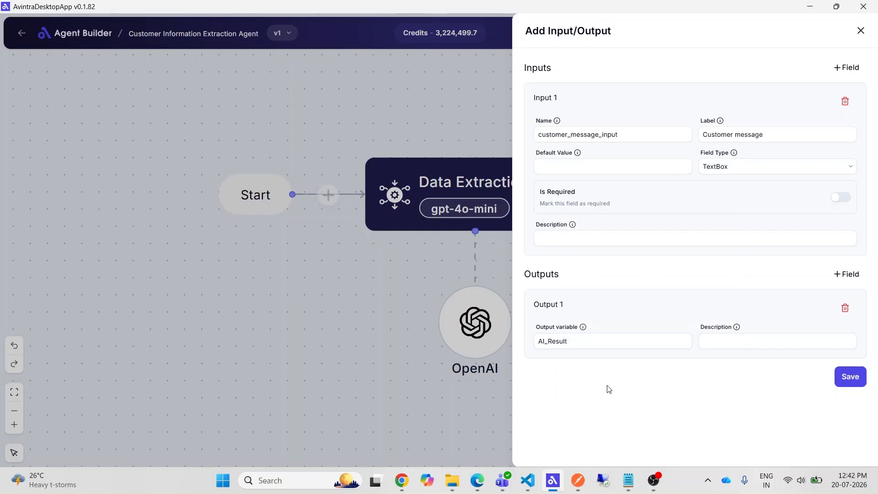
click(708, 346)
text(LLM Output)
click(713, 382)
click(848, 375)
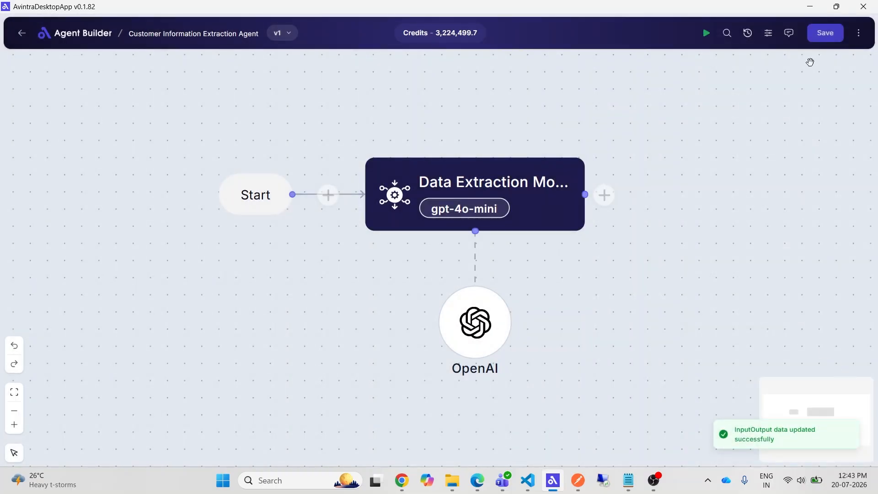
- Open the Customer Support Workflow and add a Call Agent node after the Display Customer Message node
click(21, 33)
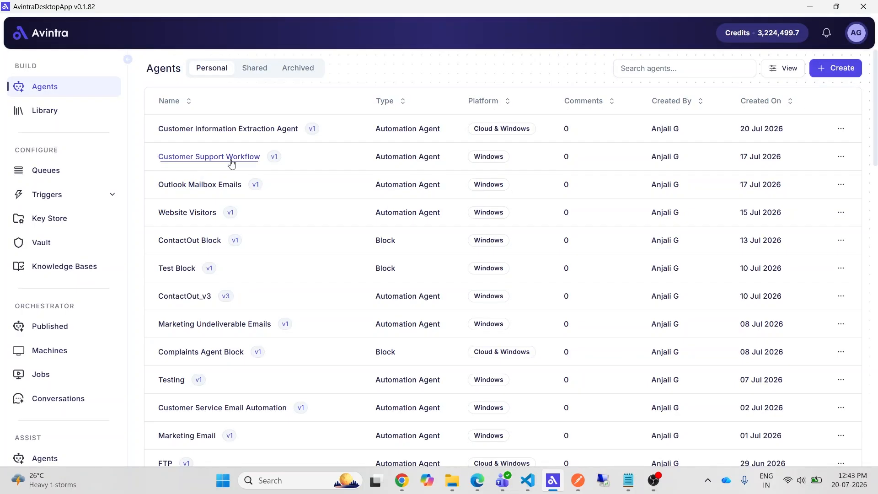
click(231, 158)
click(531, 258)
click(531, 158)
click(550, 161)
click(666, 131)
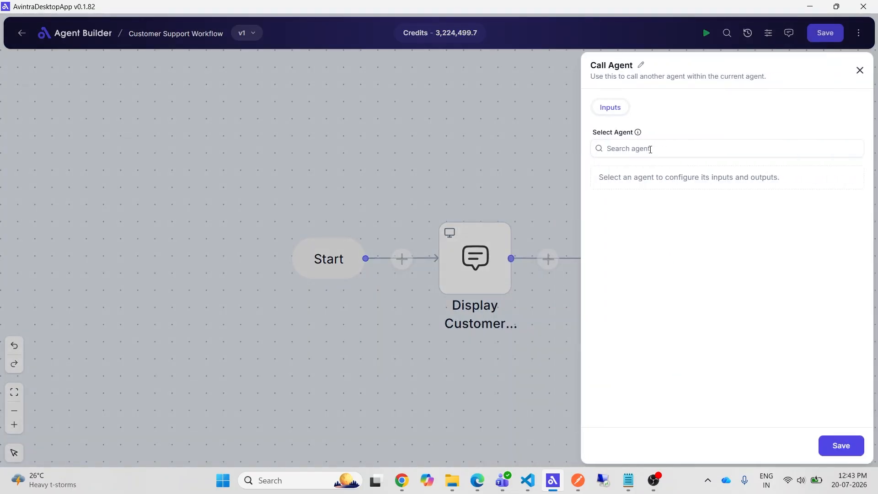
- Select Customer Information Extraction Agent - v1 as the agent for the Call Agent node to run
click(650, 150)
text(customer)
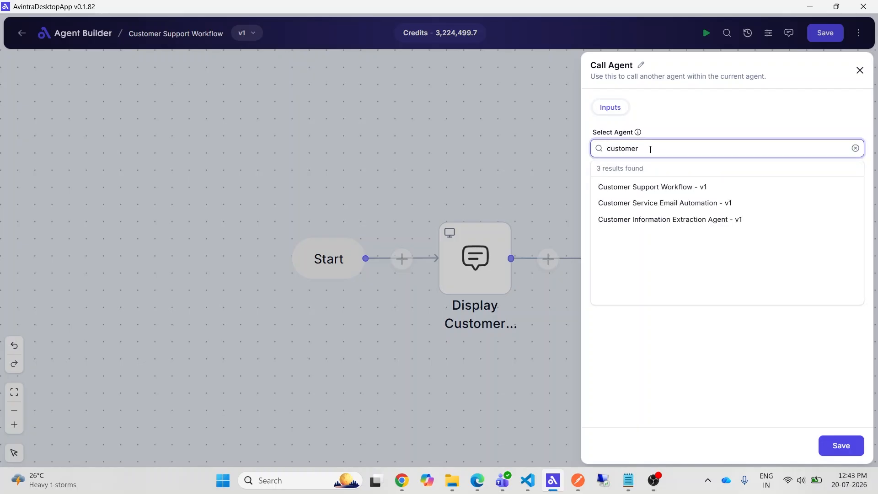
click(656, 219)
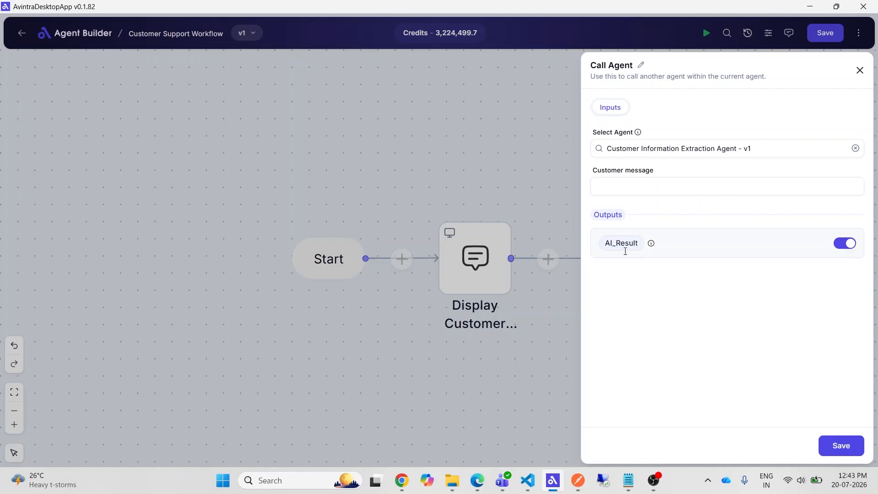
- Map the customer_message variable to the called agent's Customer message input, and save the node and workflow
click(614, 187)
click(827, 172)
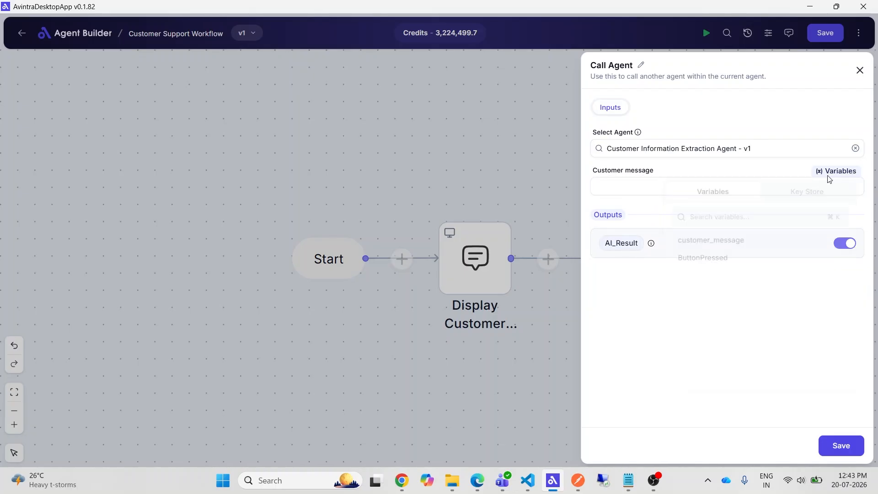
click(709, 242)
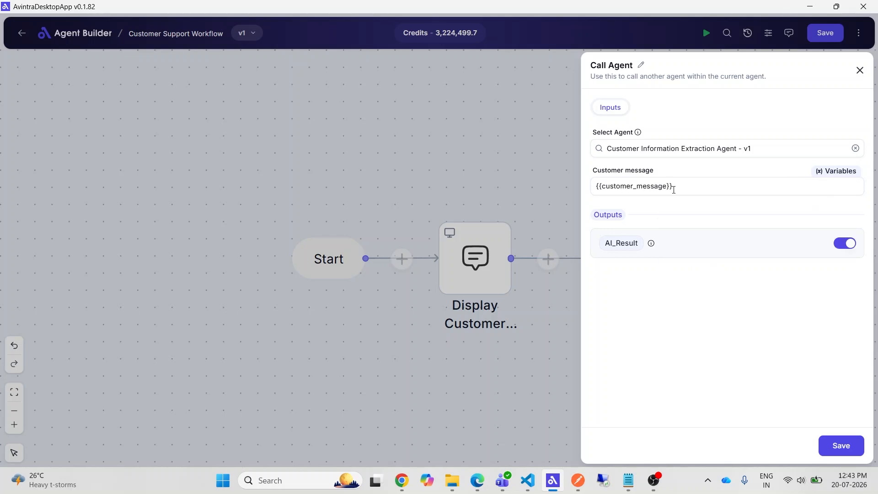
click(843, 447)
click(828, 35)
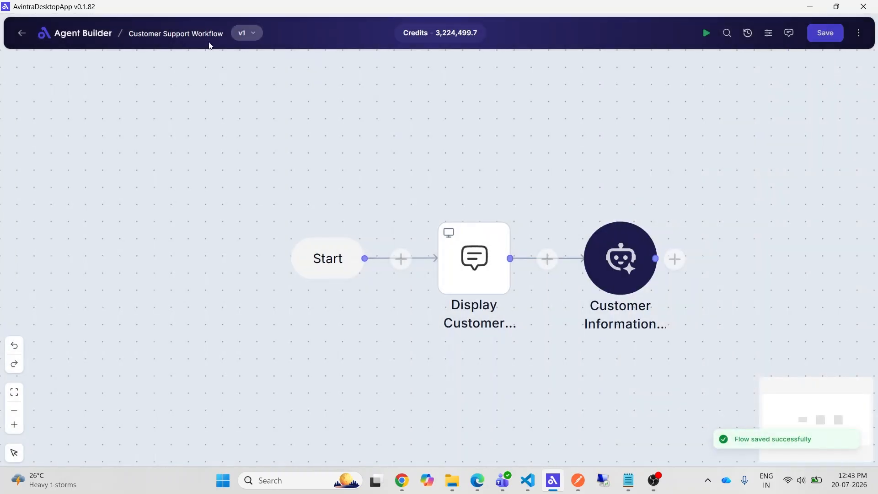
- Open the Customer Information Extraction Agent and copy its input name from the input/output settings
click(20, 36)
click(288, 131)
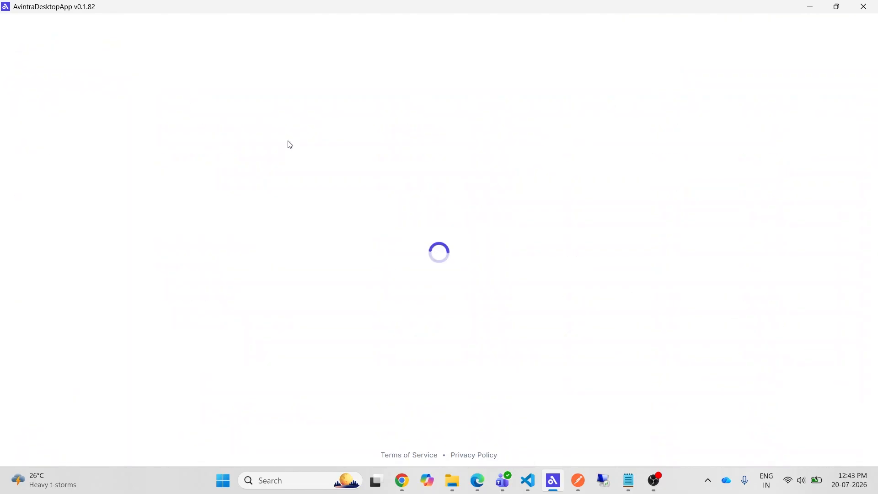
click(850, 30)
click(790, 155)
drag(626, 137, 525, 143)
click(861, 30)
- Replace the Customer Message text in the Data Extraction Model's prompt with {{customer_message_input}}, and save the node and agent
click(507, 221)
drag(528, 338, 681, 342)
text({{customer_message_input}})
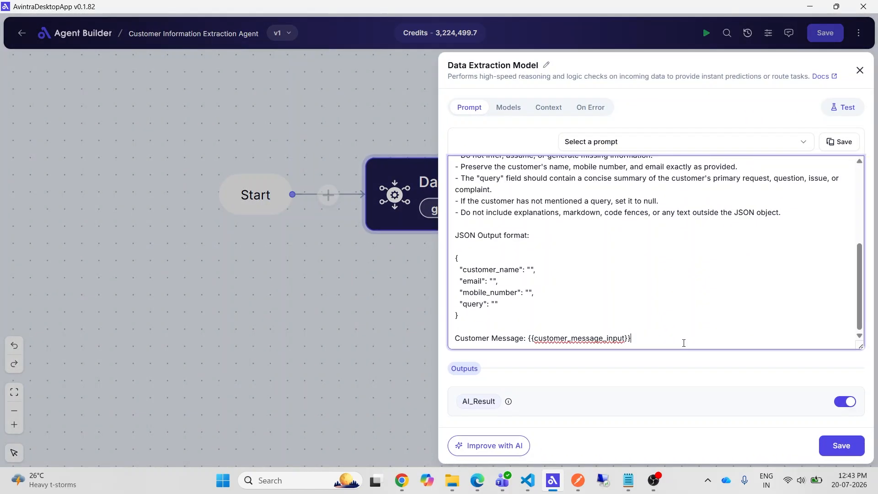
click(841, 445)
click(825, 33)
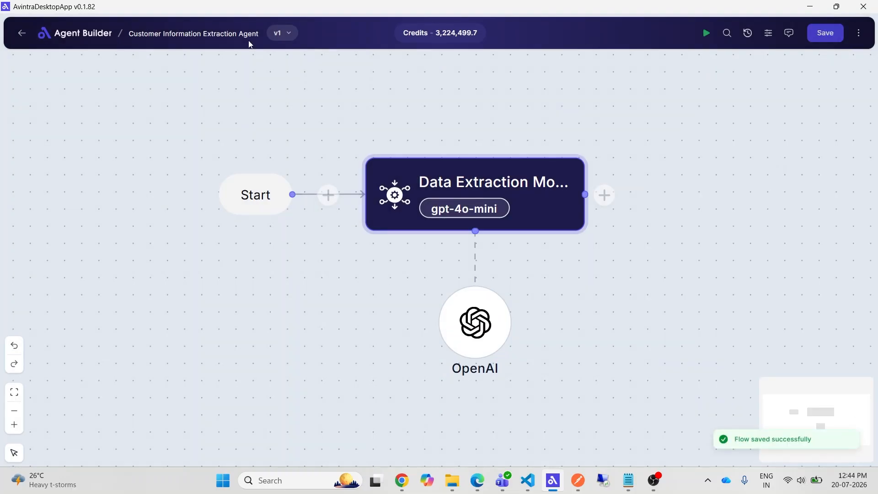
- Create an agent of type Block named Write Data to Excel Block, and open it in the builder
click(18, 37)
click(839, 67)
click(661, 82)
text(Write Data to Excel Block)
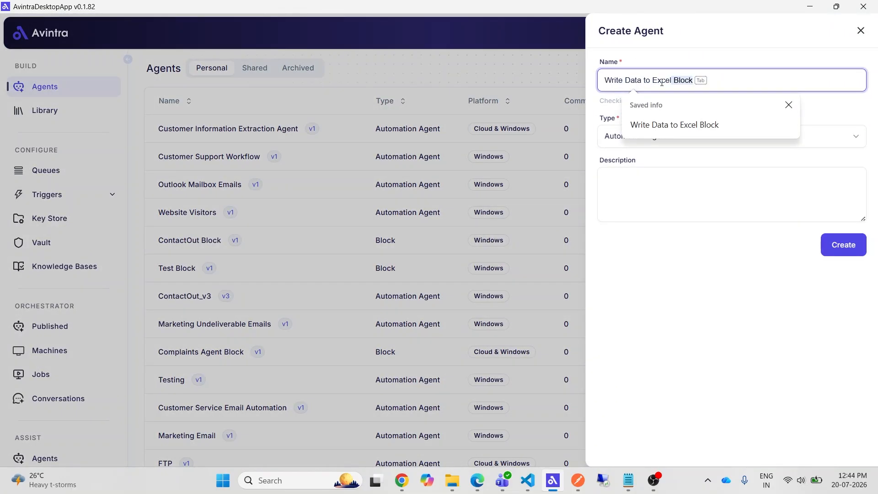
click(666, 136)
click(657, 155)
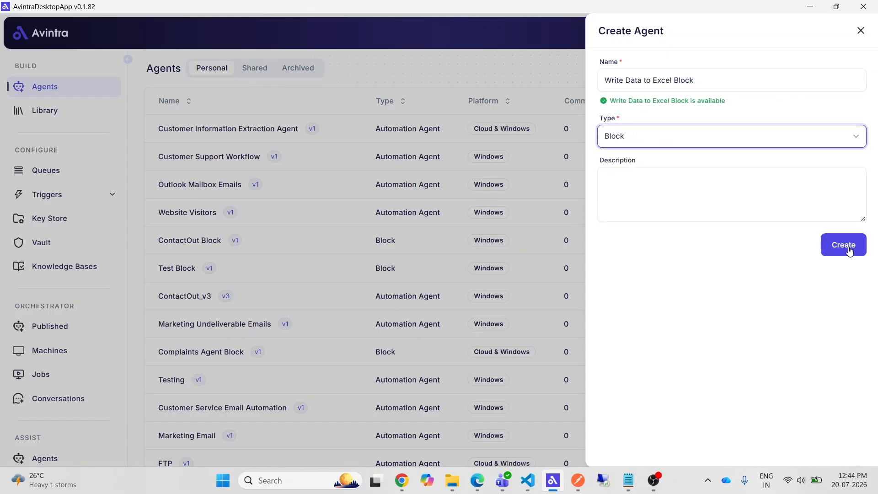
click(848, 245)
click(222, 129)
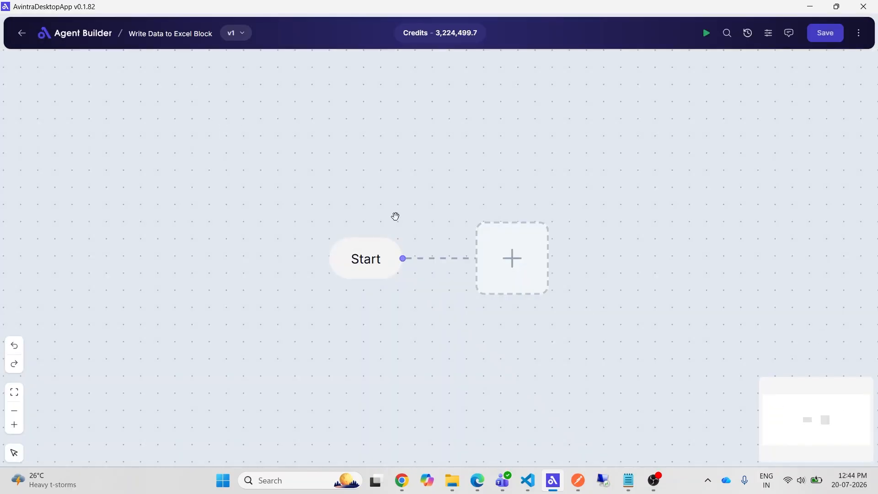
- Add a Launch Excel Application node after Start, paste in the workbook's location, and save the node
click(510, 259)
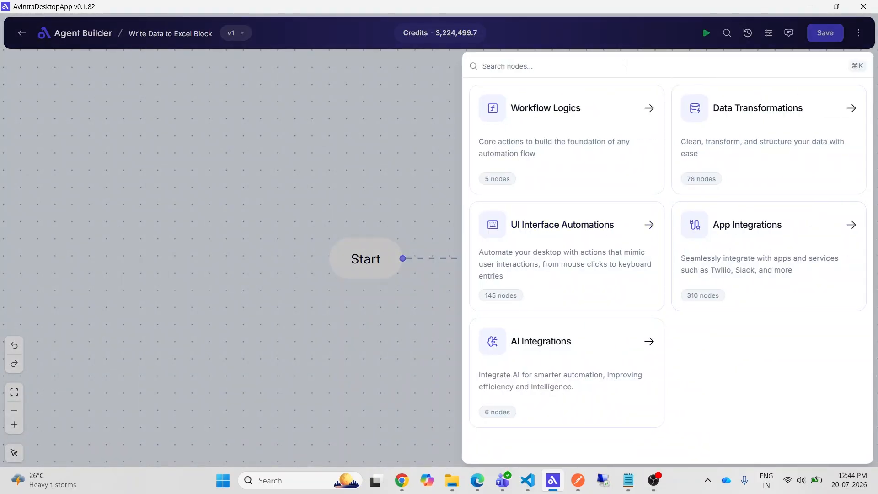
text(laun)
key(Down)
click(641, 121)
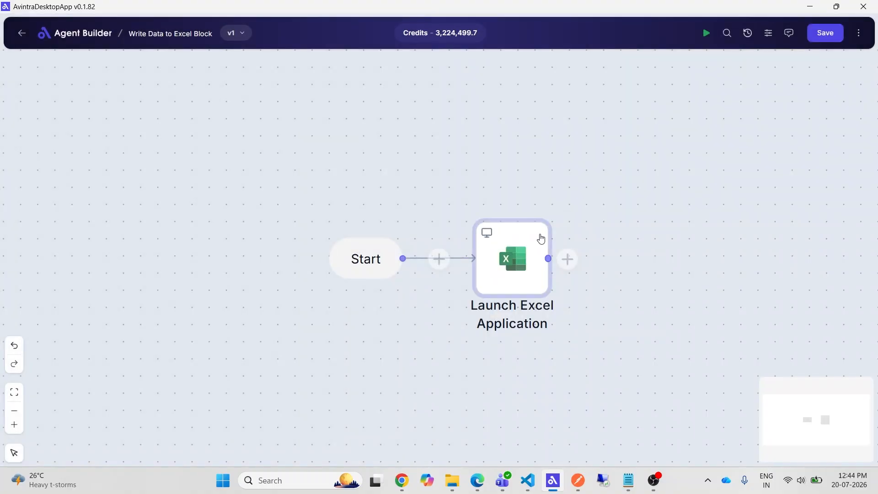
click(627, 182)
key(ctrl+v)
scroll(727, 274, down, 5)
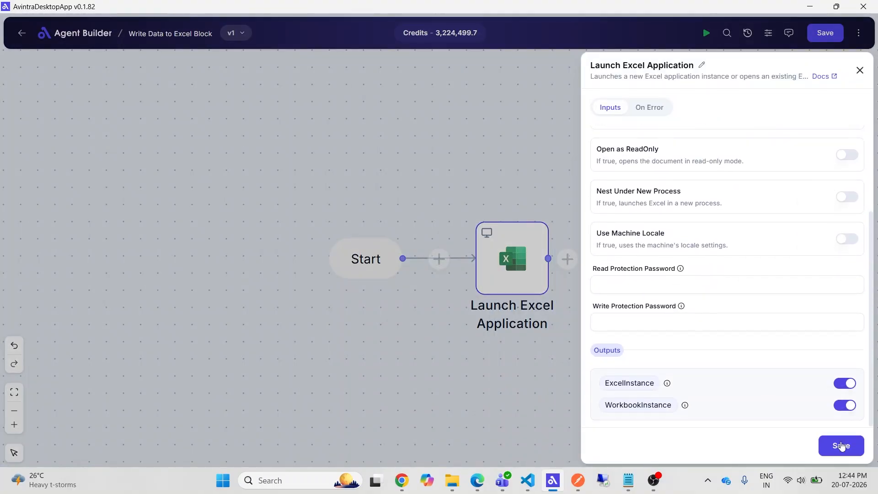
click(840, 445)
- Add a Set Active Excel Worksheet node using {{WorkbookInstance}} and the worksheet name Customers, and save the node
click(566, 258)
text(set active)
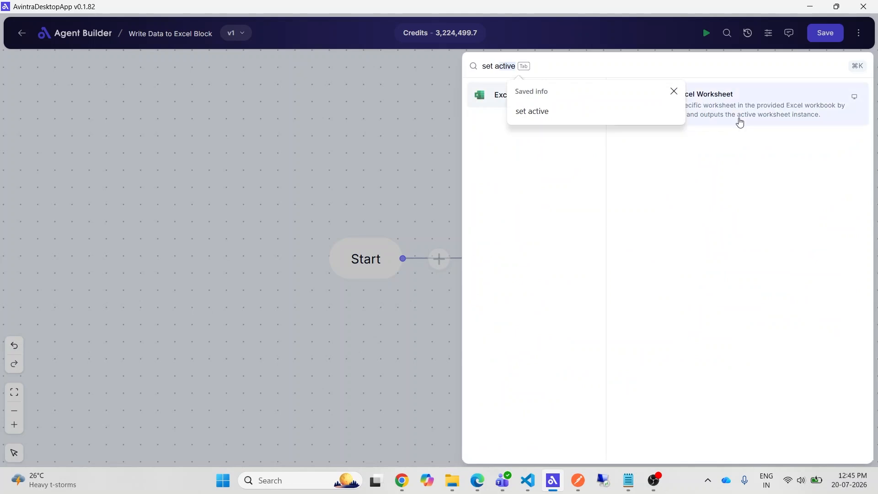
click(740, 122)
click(643, 148)
click(821, 137)
click(686, 220)
click(613, 222)
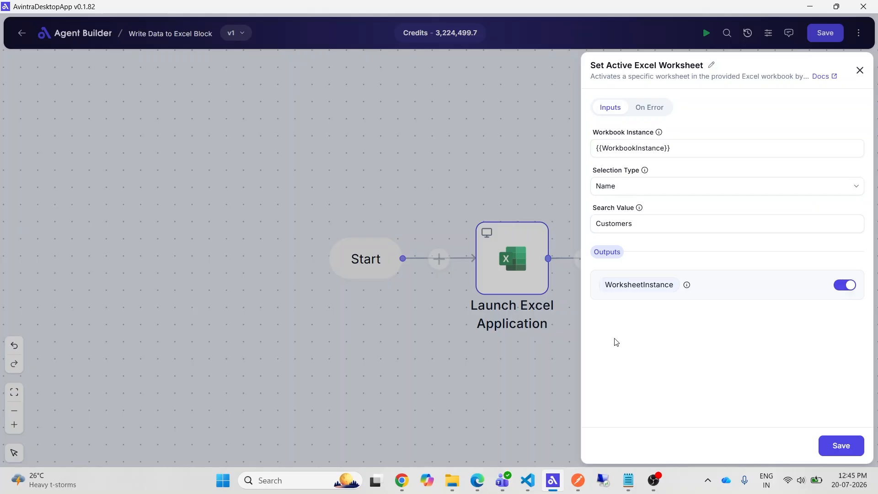
click(840, 446)
- Add Excel's Get First Free Row node after Set Active Excel Worksheet, fill its worksheet instance from a variable, and save it
text(get fi)
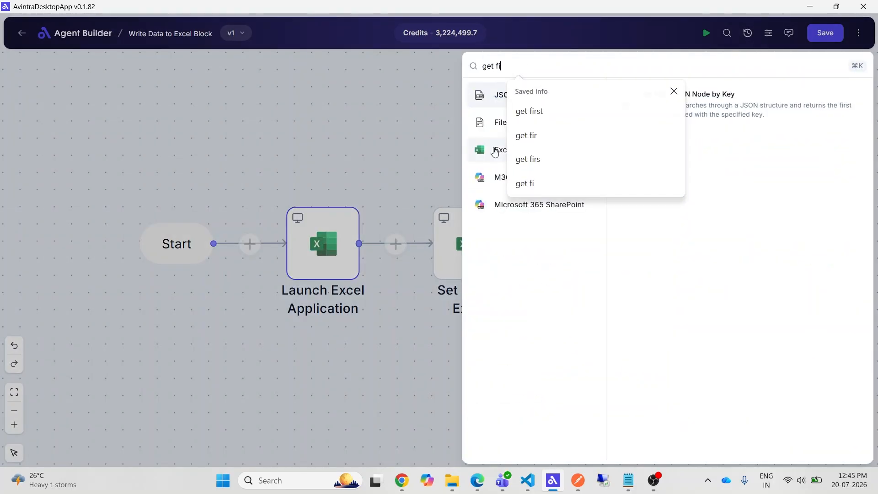
click(495, 151)
click(732, 133)
click(649, 148)
click(829, 135)
click(733, 227)
click(664, 222)
click(840, 445)
- Add a Write to Excel Worksheet node at the end of the flow with {{WorksheetInstance}}, and save the block
click(558, 231)
click(574, 62)
text(write)
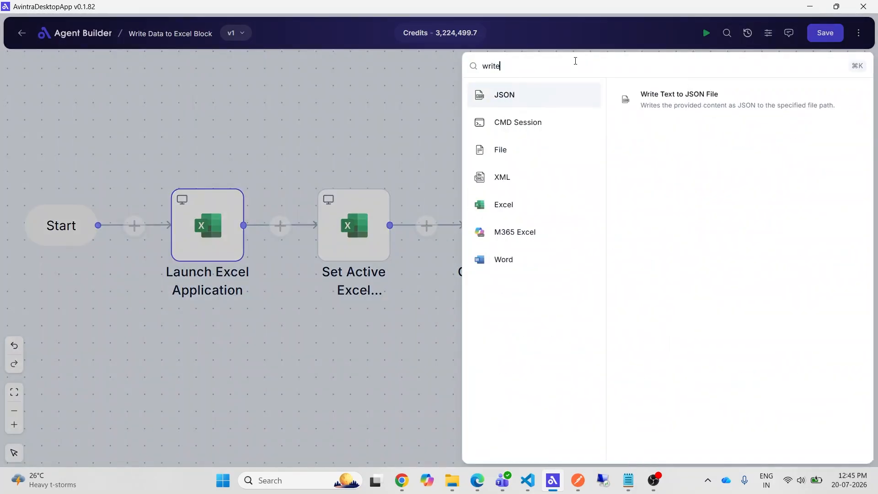
click(503, 204)
click(667, 96)
click(685, 148)
click(831, 135)
click(732, 227)
click(825, 33)
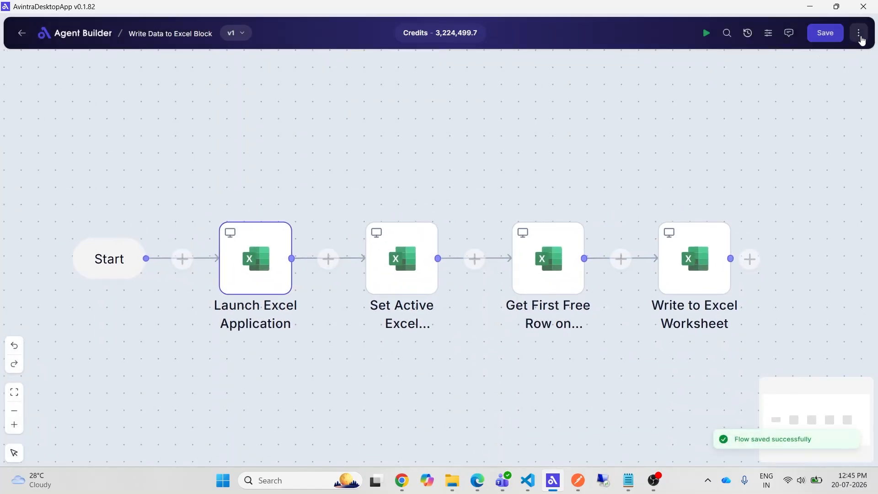
- Define a block input named excel_data with the label "AI Extracted Data to Excel"
click(859, 36)
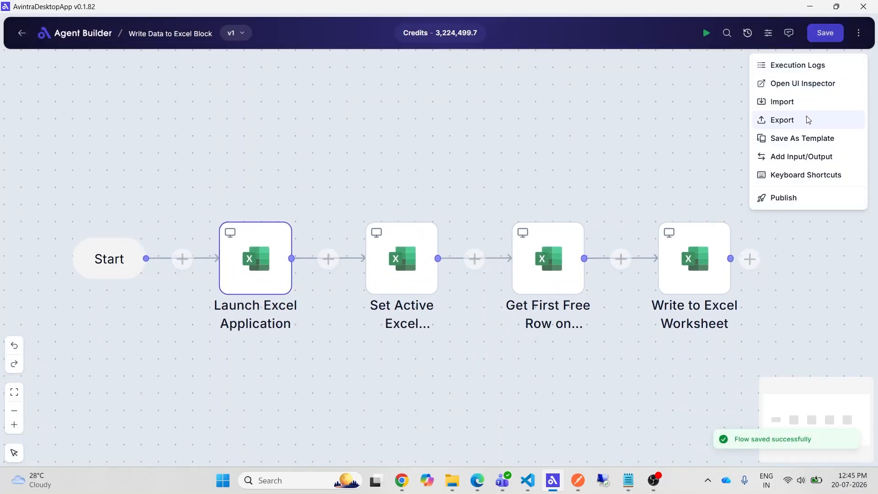
click(801, 166)
click(552, 133)
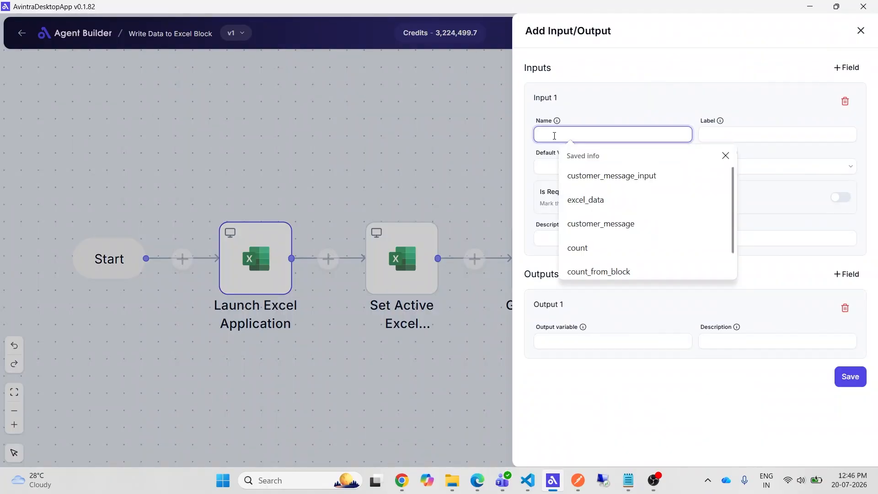
text(e)
key(Down)
key(Return)
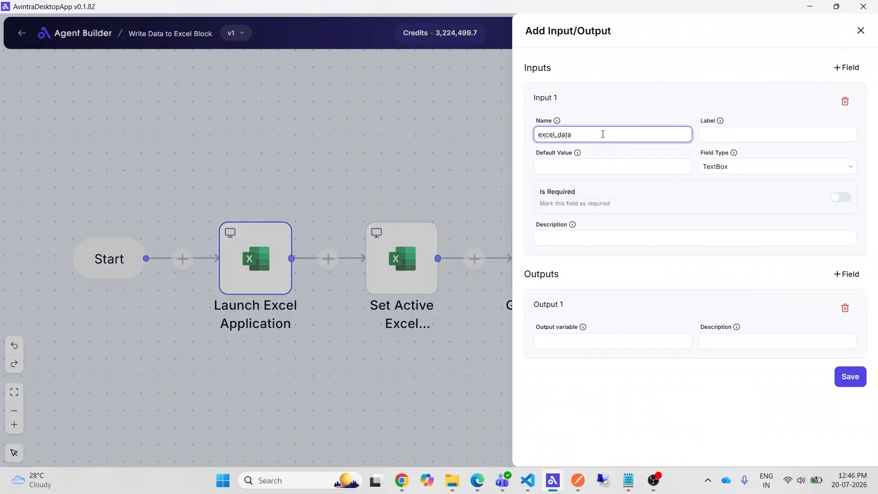
click(722, 136)
text(AI Extracted Data to Excel)
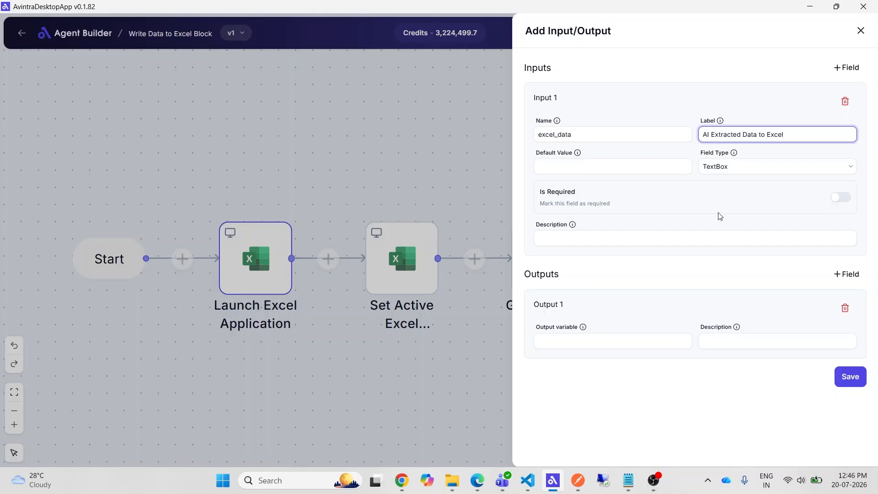
- Keep the excel_data input's field type as TextBox, delete the empty Output 1, and save the input/output settings
click(746, 172)
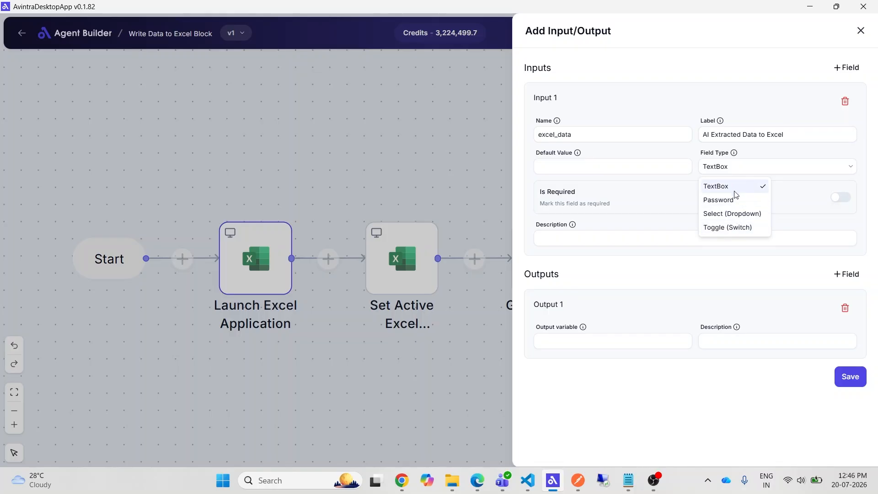
click(735, 192)
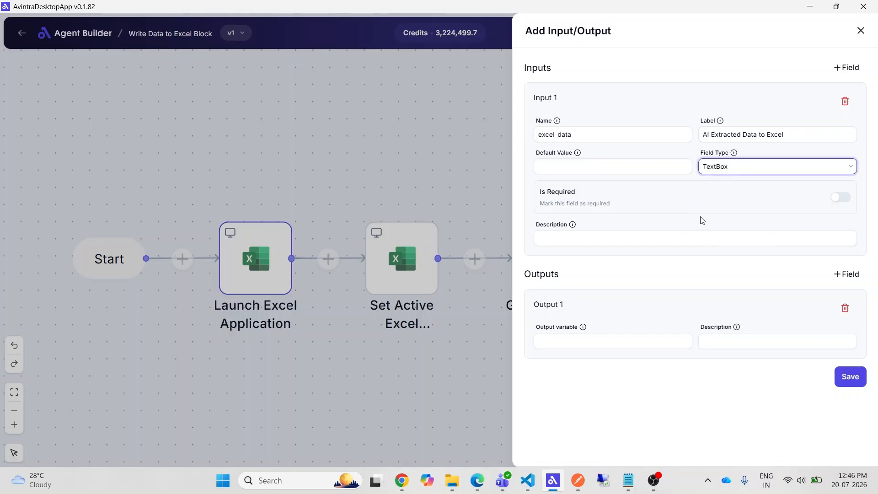
click(848, 378)
click(846, 308)
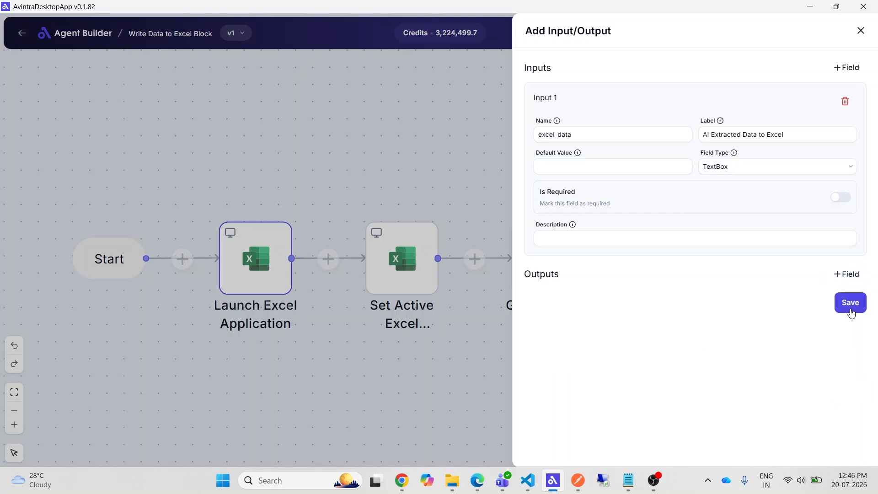
click(850, 304)
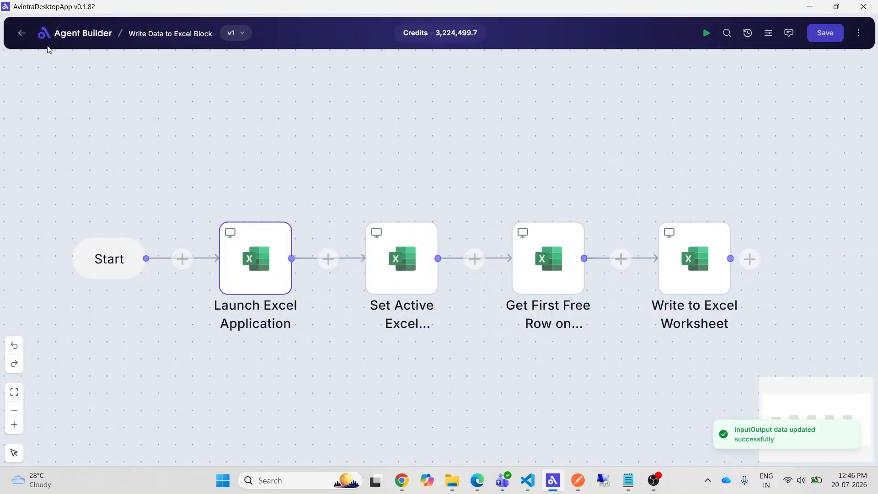
- Open the Customer Support Workflow and append a Call Block node that uses Write Data to Excel Block - v1
click(22, 33)
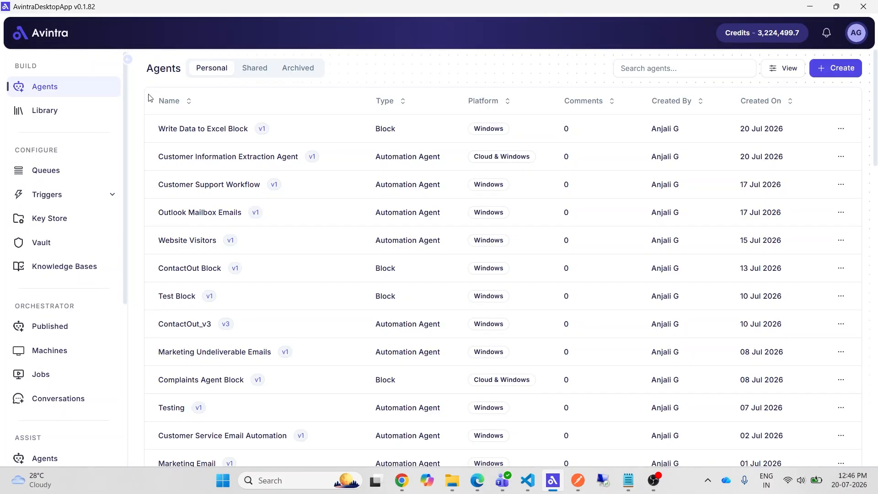
click(204, 186)
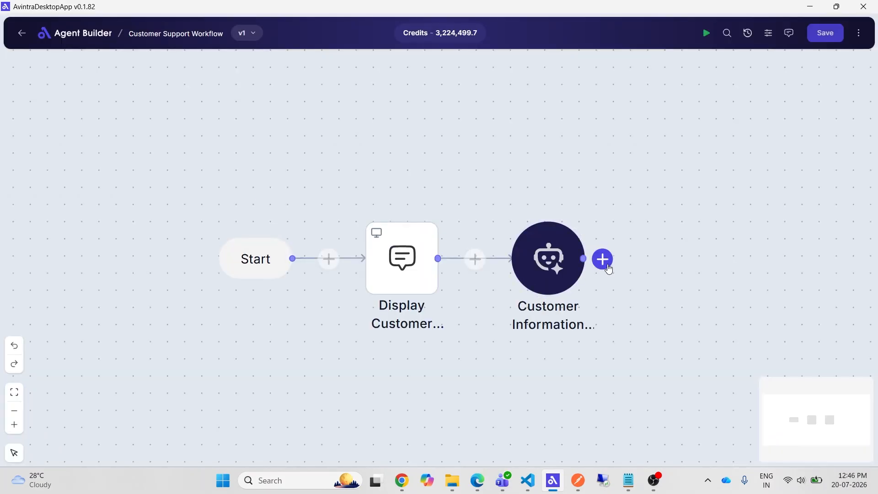
click(602, 259)
text(block)
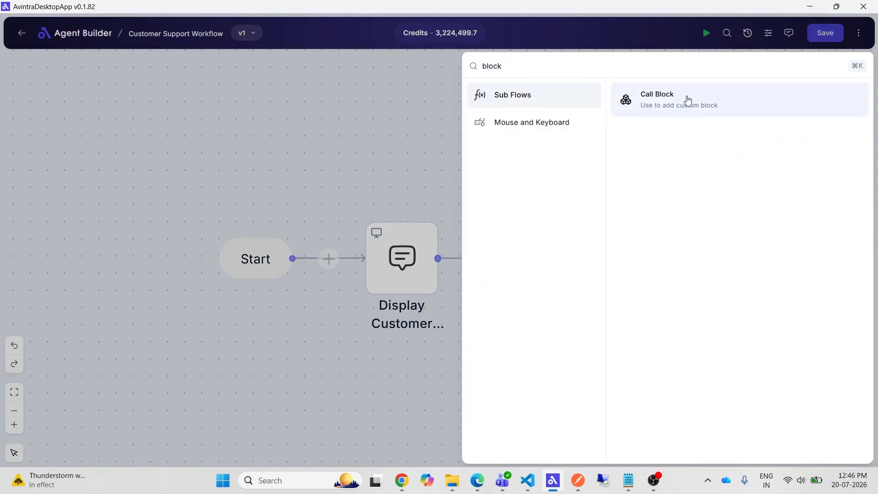
click(686, 98)
text(write)
click(605, 184)
- Map the extraction agent's output variable to the block's AI Extracted Data to Excel input, and save
click(604, 187)
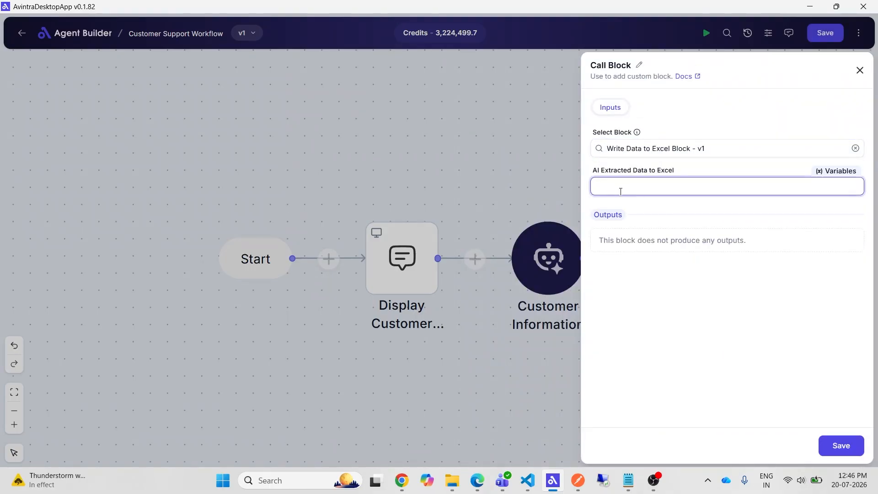
click(832, 173)
click(657, 188)
click(832, 171)
click(690, 278)
click(841, 446)
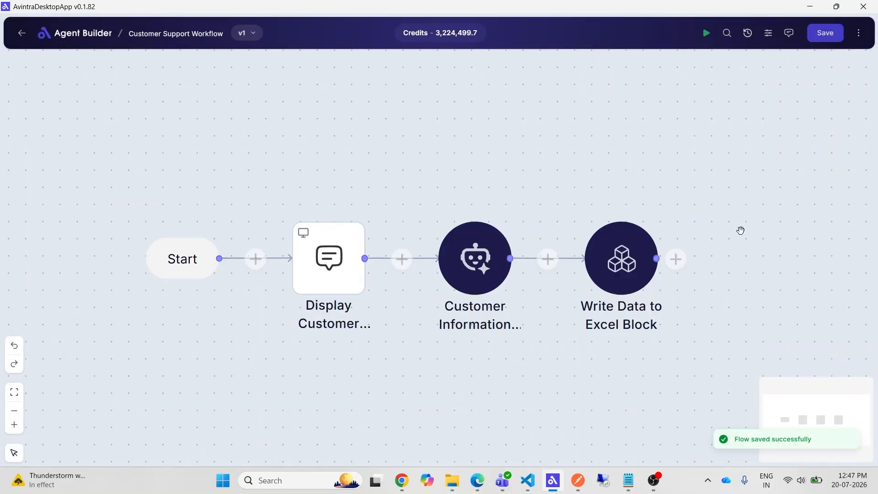
- Open the Write Data to Excel Block and set the Write to Excel Worksheet node's value to write to test
click(22, 34)
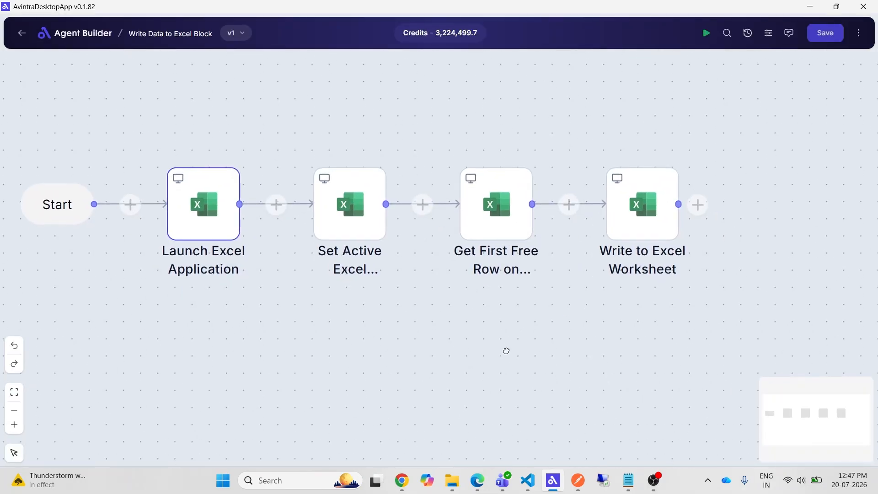
click(651, 210)
click(633, 186)
text(tes)
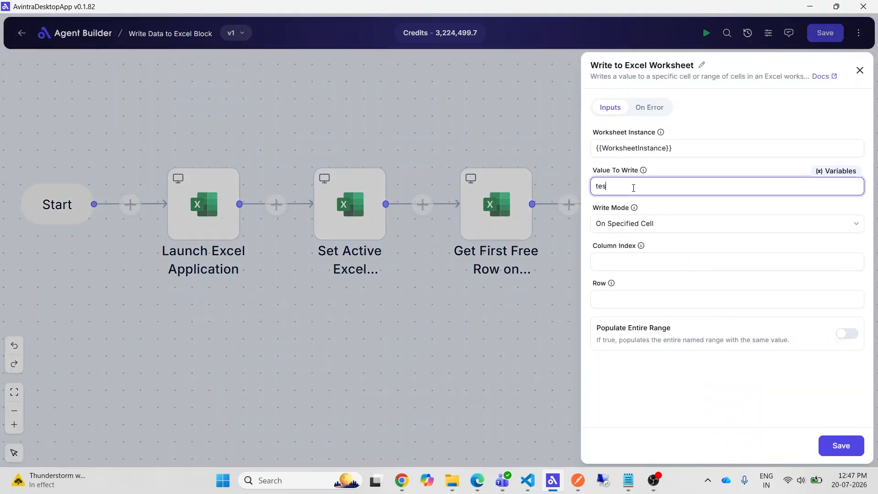
text(t)
- Set the write node's column index to 1, fill its row from a variable, and save the node
click(625, 264)
text(1)
click(640, 299)
click(835, 284)
click(713, 201)
click(842, 446)
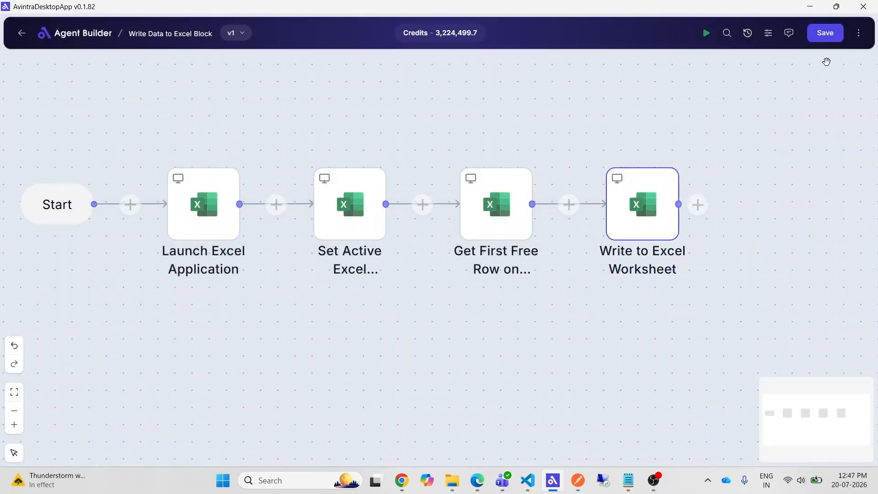
- Append a Close Excel Workbook node after the Write to Excel Worksheet node, save the block, and run it
click(720, 232)
text(close w)
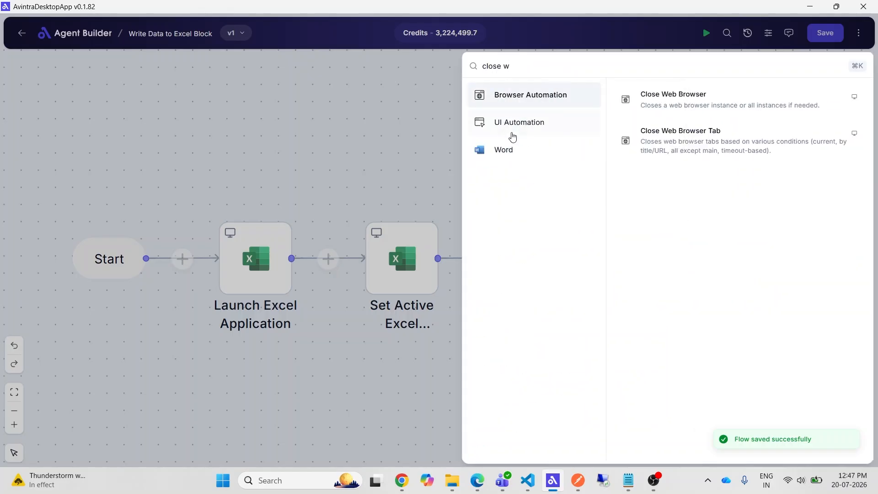
click(572, 65)
key(BackSpace)
key(BackSpace)
click(500, 206)
click(685, 147)
click(727, 149)
click(835, 134)
click(707, 222)
click(825, 32)
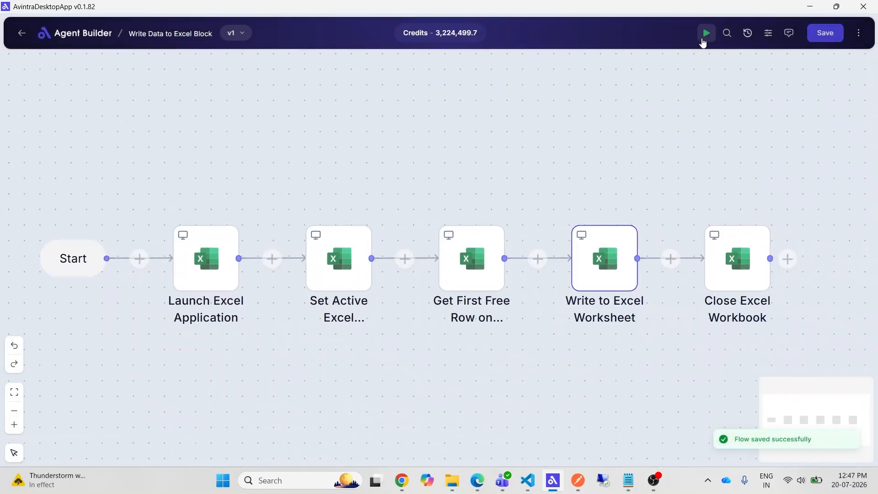
click(703, 40)
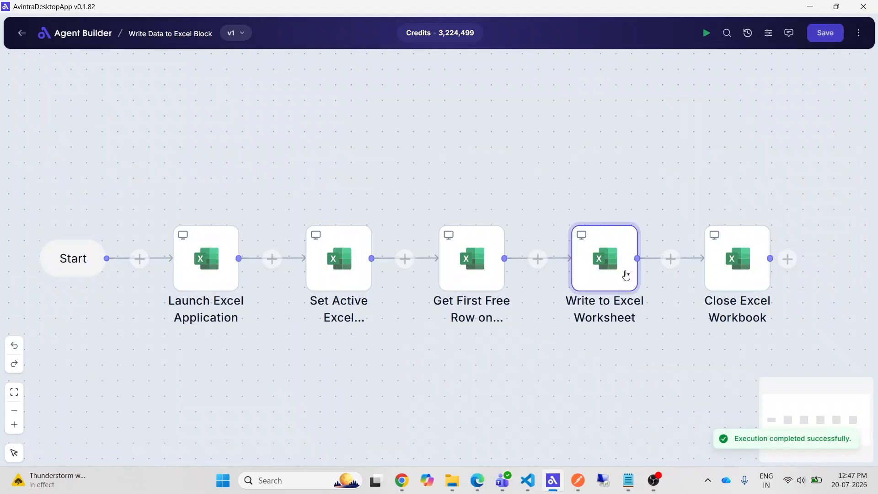
- Check the input's variable name in the block's input/output definition
click(859, 32)
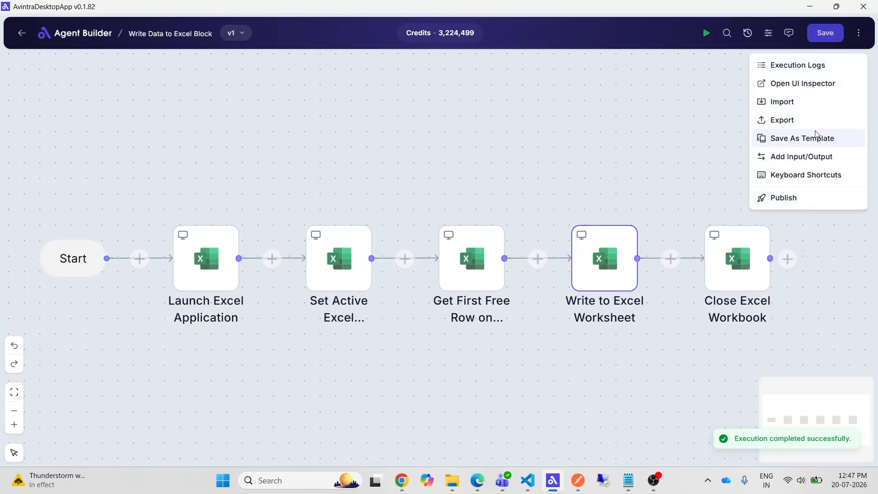
click(810, 158)
double_click(575, 139)
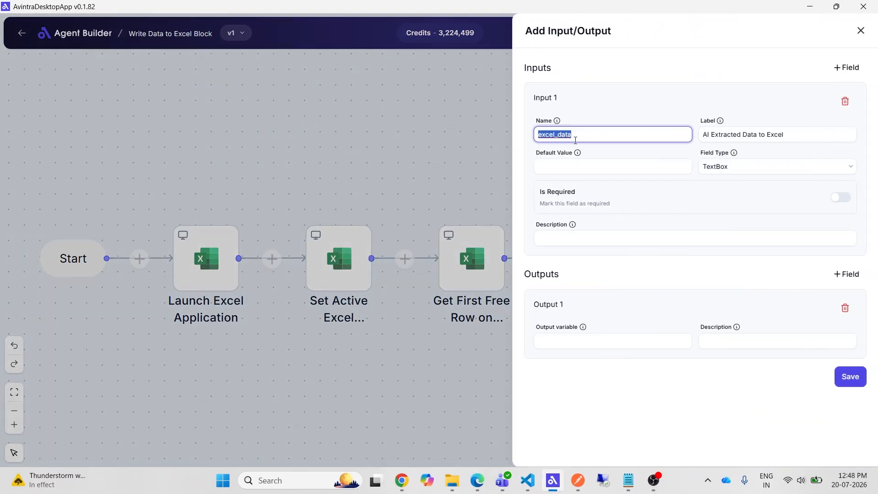
click(860, 30)
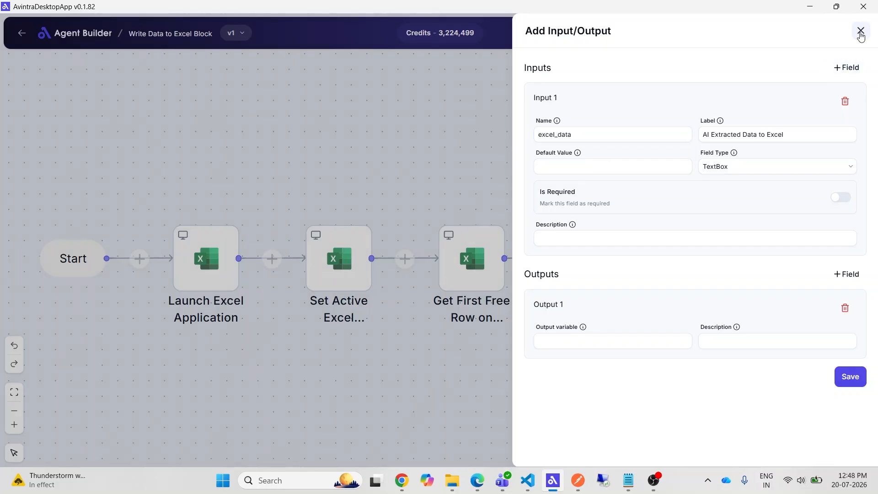
- Rename the Write to Excel Worksheet node for the customer name, set its value to write to {{excel_data.output.customer_name}}, and save it
click(607, 275)
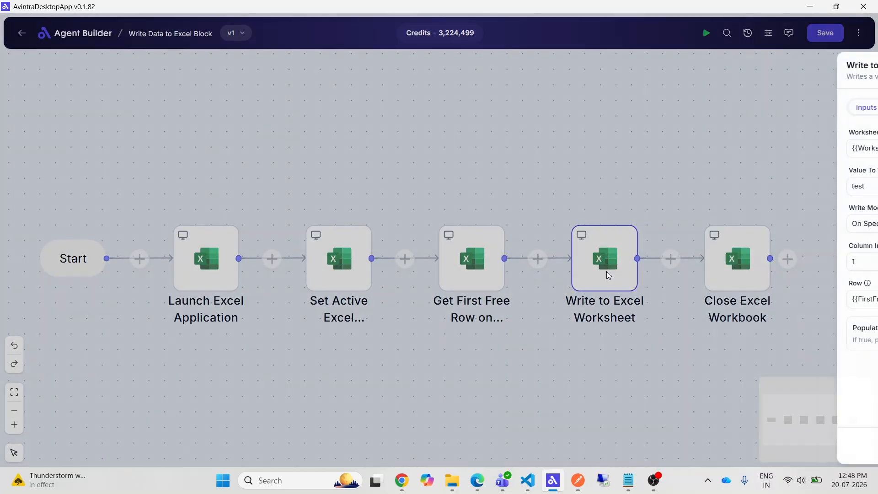
double_click(618, 184)
key(BackSpace)
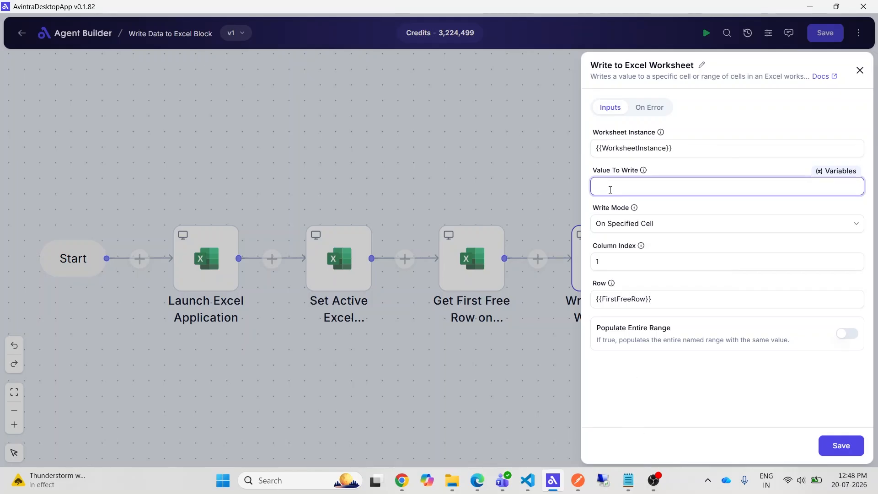
text({{excel_data.output.customer_name}})
drag(610, 187, 639, 187)
click(732, 181)
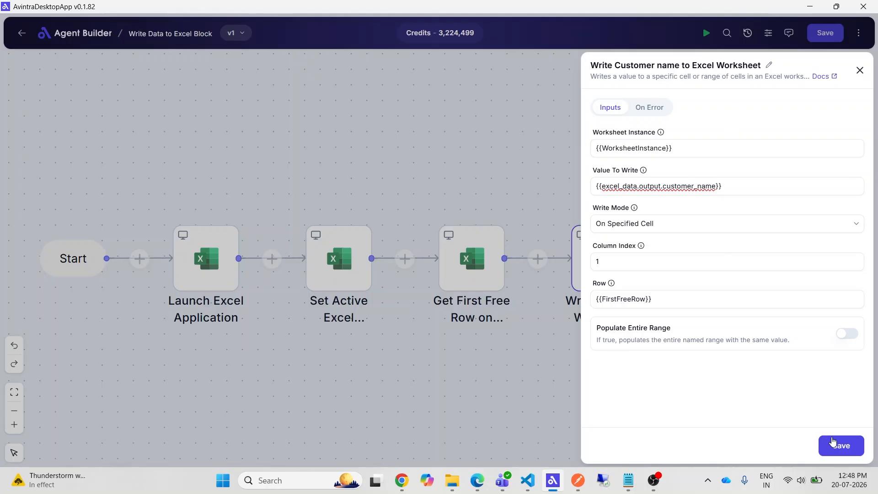
click(833, 443)
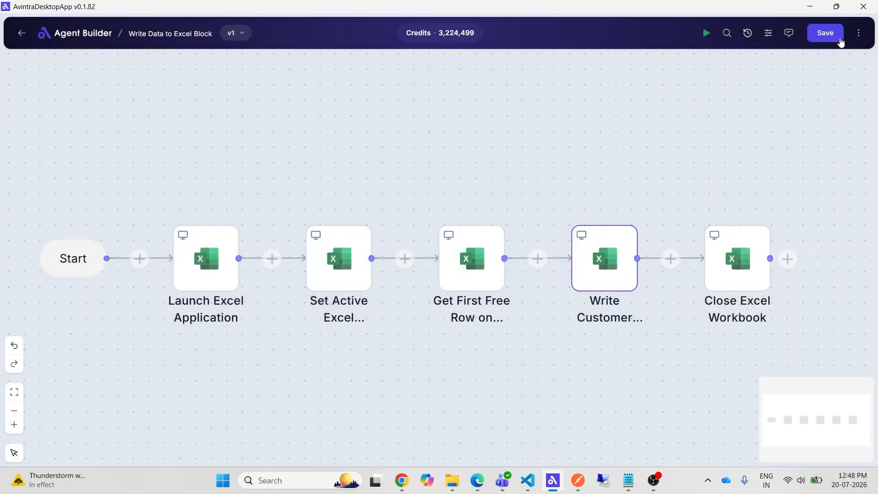
- Copy the customer name write node and paste three duplicates between it and the Close Excel Workbook node
drag(648, 374, 588, 361)
right_click(550, 252)
click(592, 286)
click(603, 170)
right_click(682, 238)
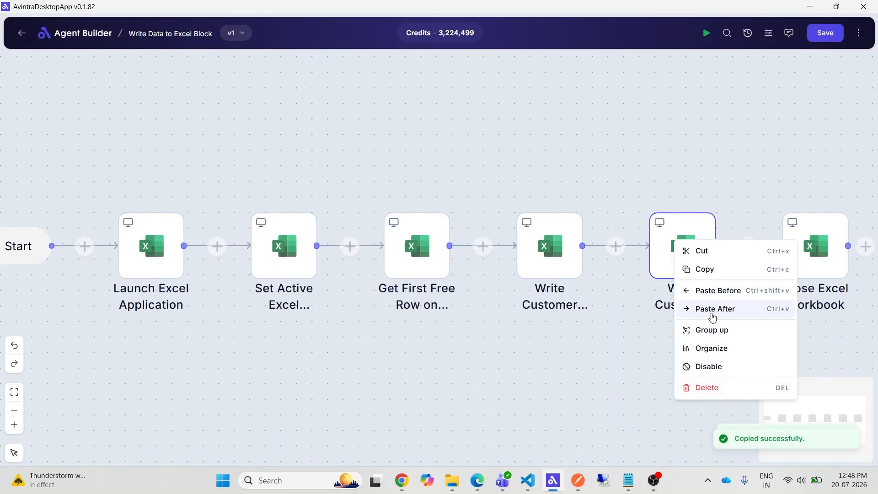
click(712, 309)
right_click(696, 265)
click(729, 170)
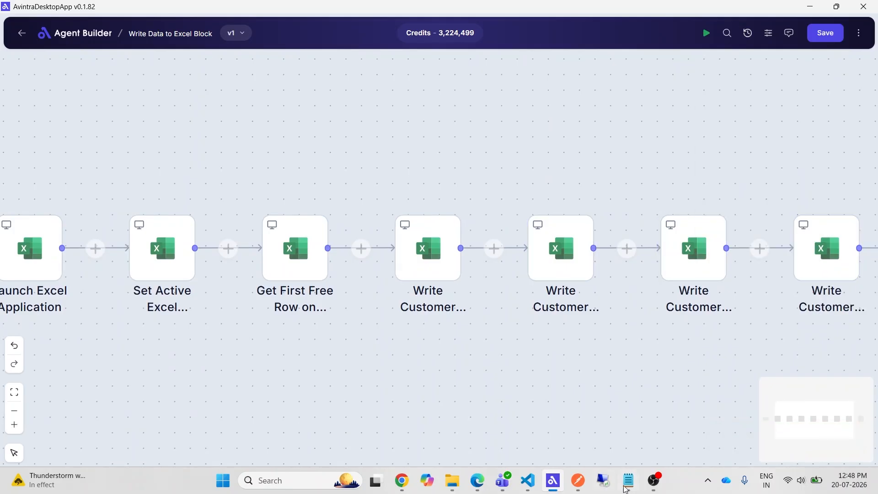
- Configure the duplicated write nodes for the other customer fields, writing {{excel_data.output.mobile_number}} to column index 3 for the phone number, and save the block
click(569, 280)
click(546, 246)
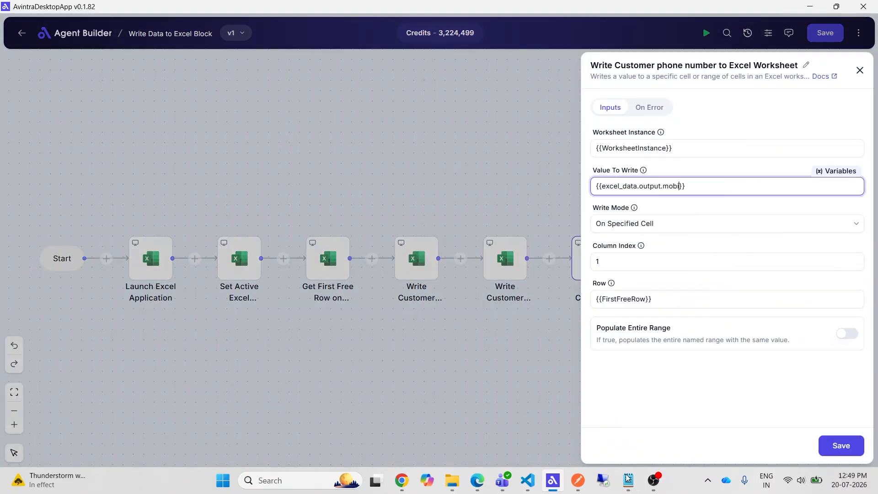
text(le_number}})
click(667, 258)
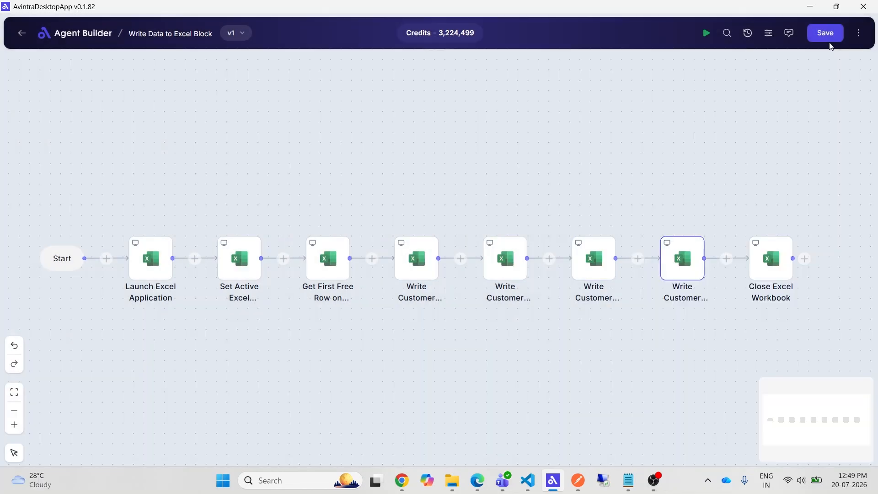
click(827, 40)
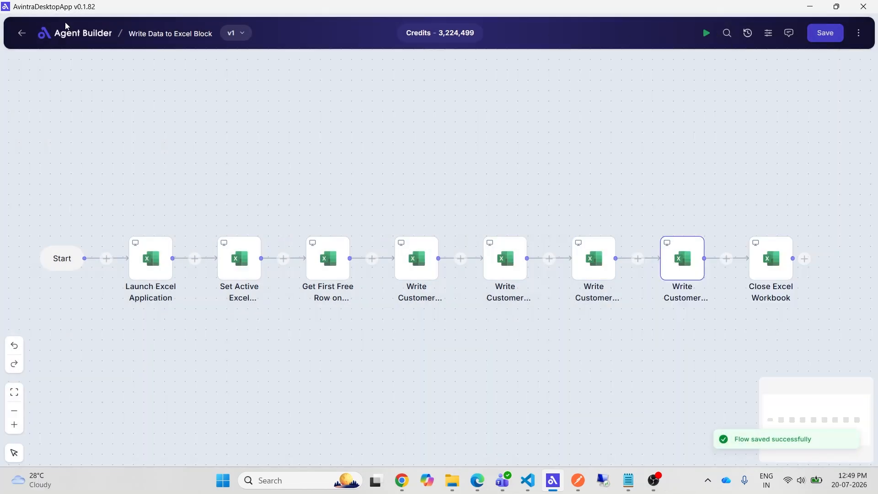
- Return to the agents list, open the Customer Support Workflow, and review the Write Data to Excel Block node's input mapping
click(21, 33)
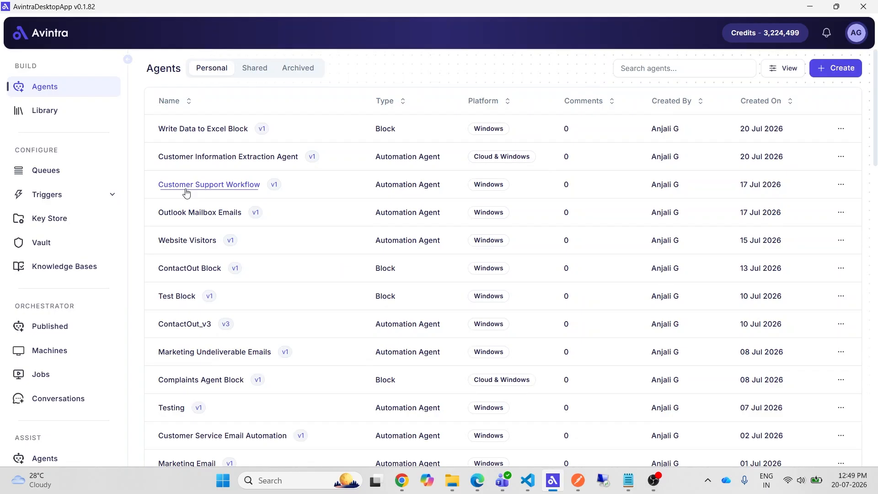
click(220, 188)
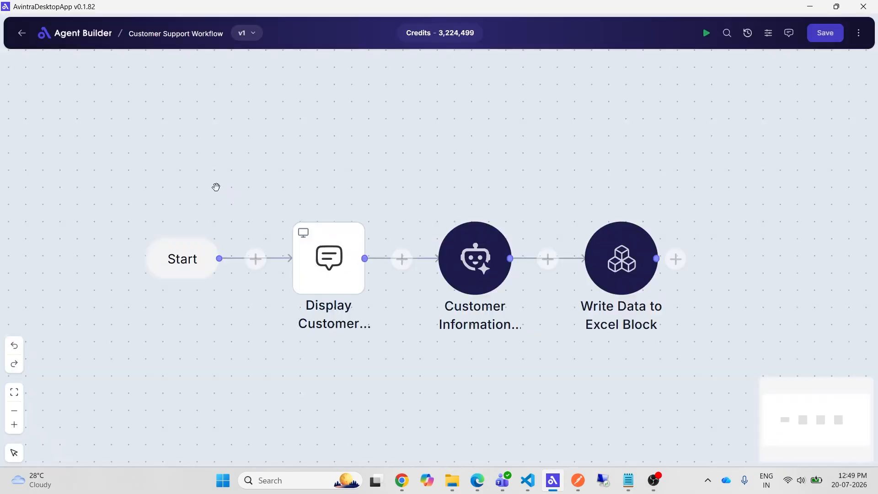
click(631, 282)
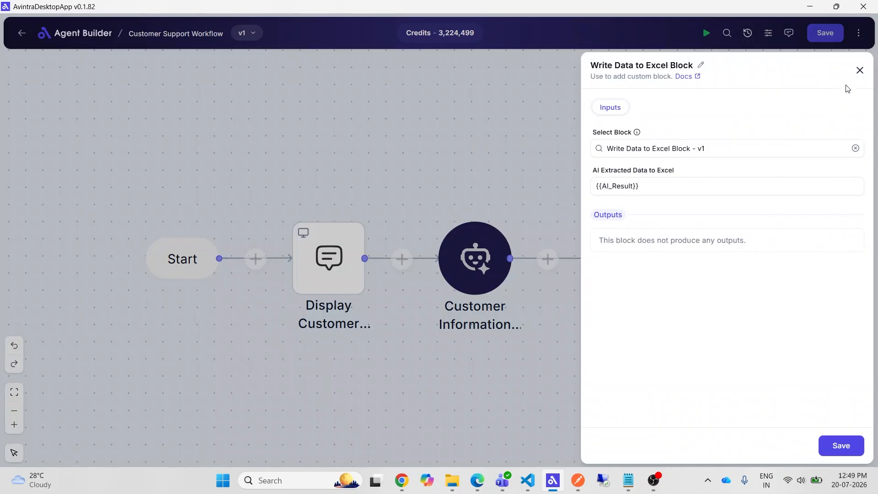
click(859, 70)
click(600, 201)
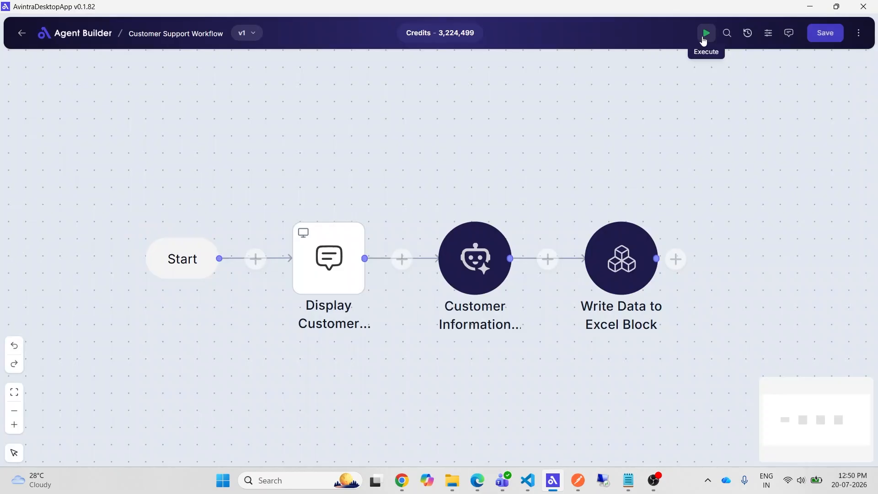
- Execute the workflow and submit a message giving the customer's name, phone and e-mail with a concern regarding a loan application submitted last week
click(705, 40)
text(Hi, I am John. My regi)
text( concern regarding loan application submitted last w)
click(465, 256)
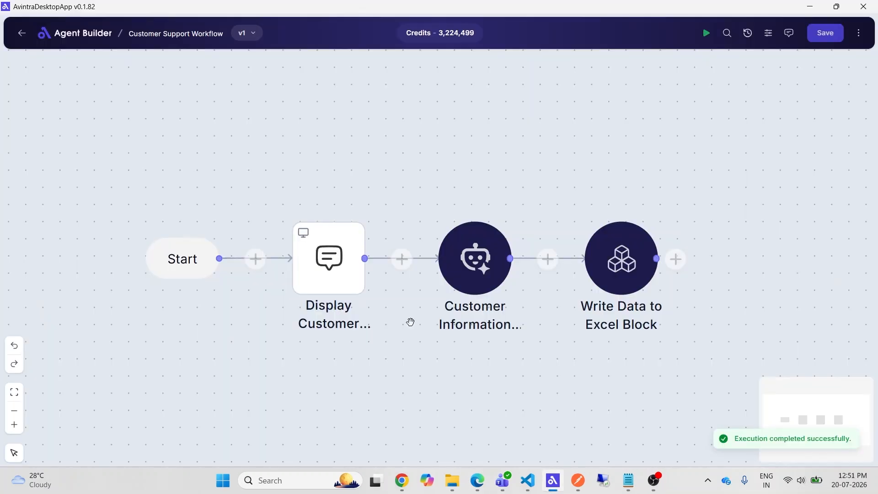
- Switch to File Explorer, open the Customer Query workbook, examine the customer row in the Customers sheet, and close the workbook
click(452, 480)
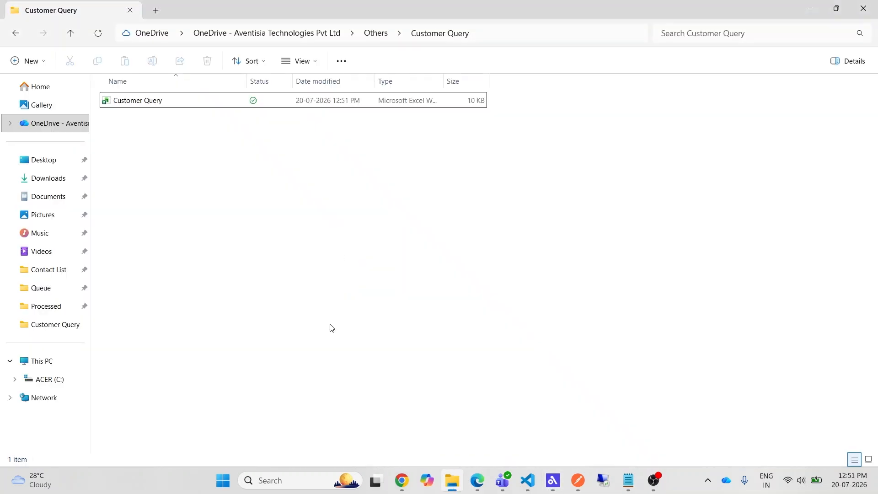
click(137, 101)
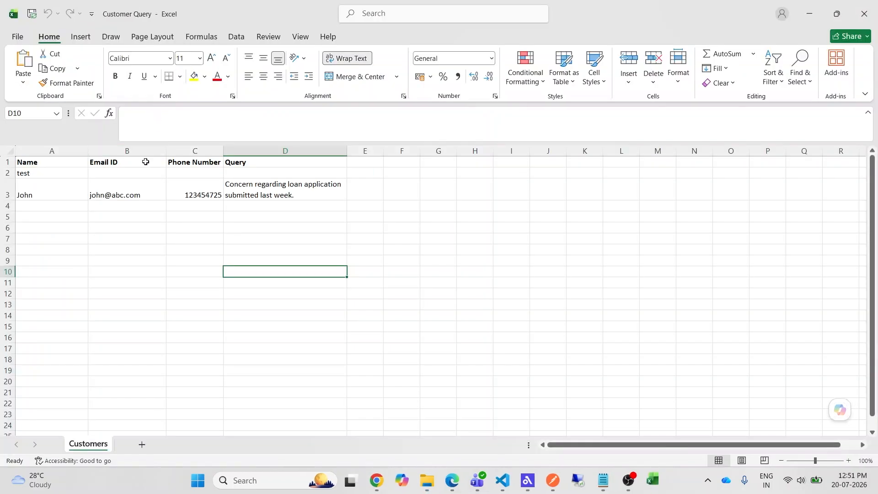
click(9, 194)
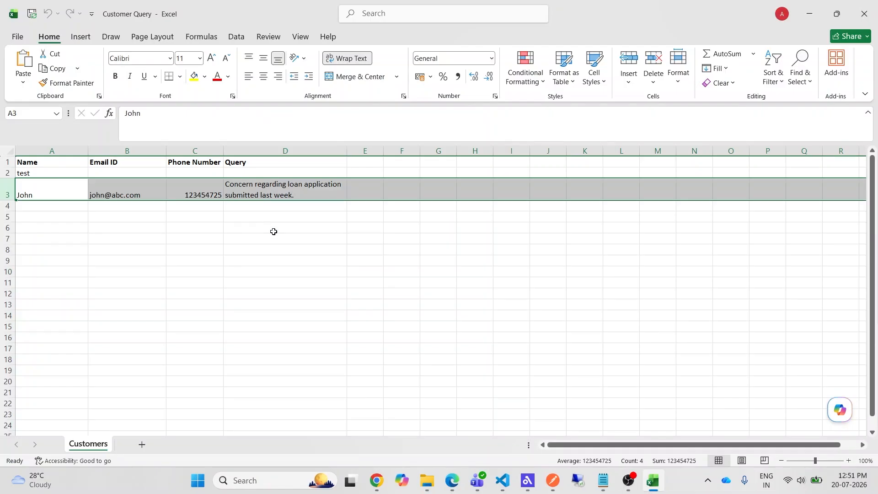
click(274, 232)
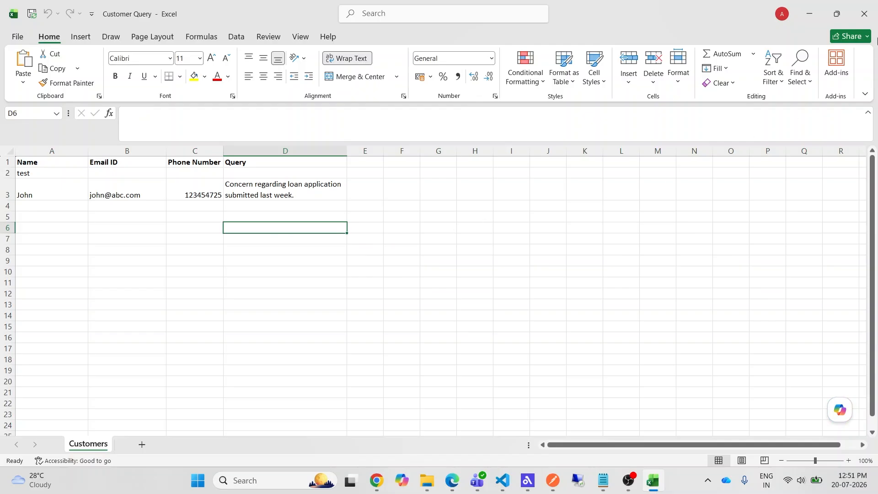
click(864, 13)
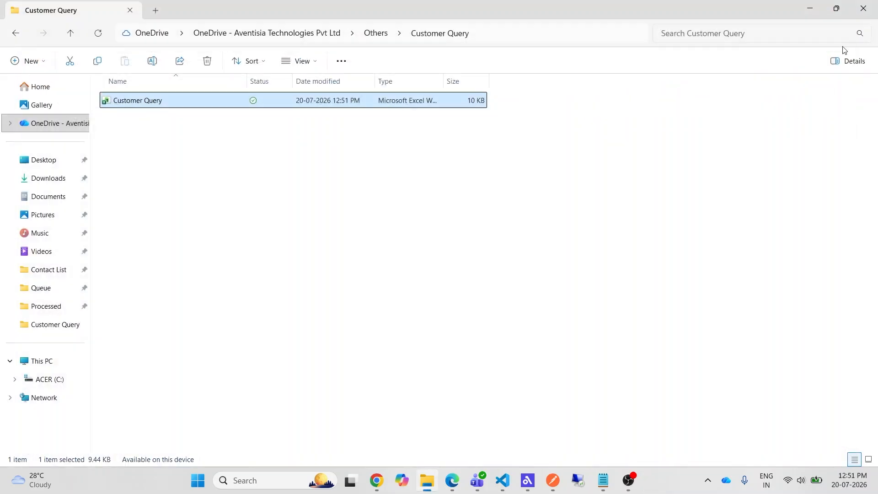
click(692, 171)
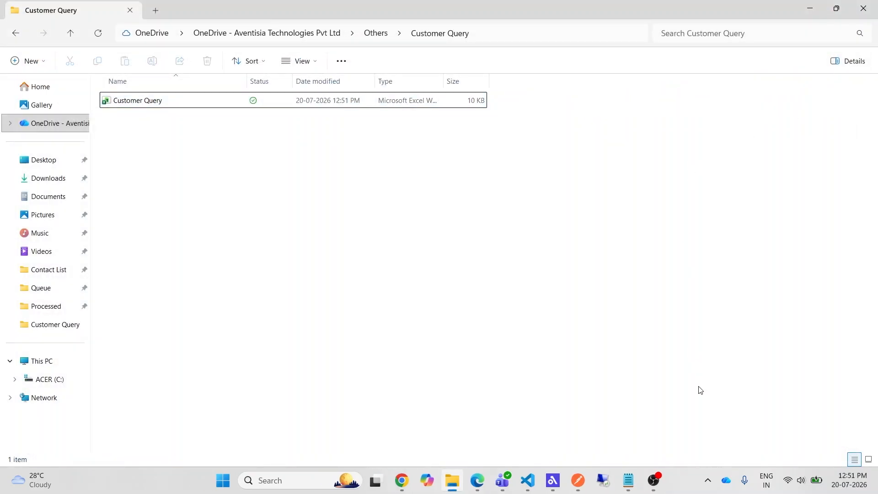